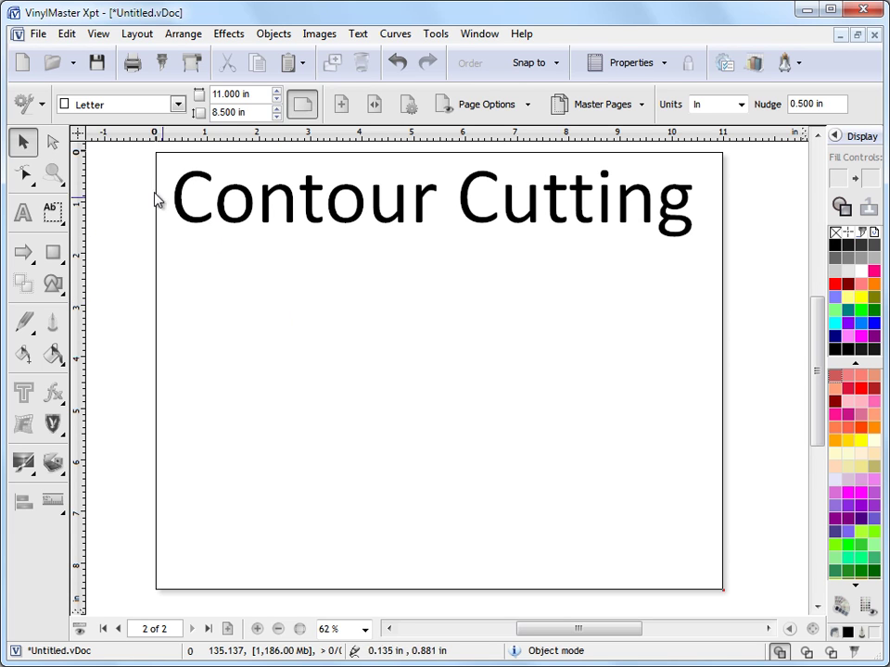
Import the vLogo 02.vLogo eagle logo and size it on the page at about 5.27 by 5.34 in
left_click(37, 34)
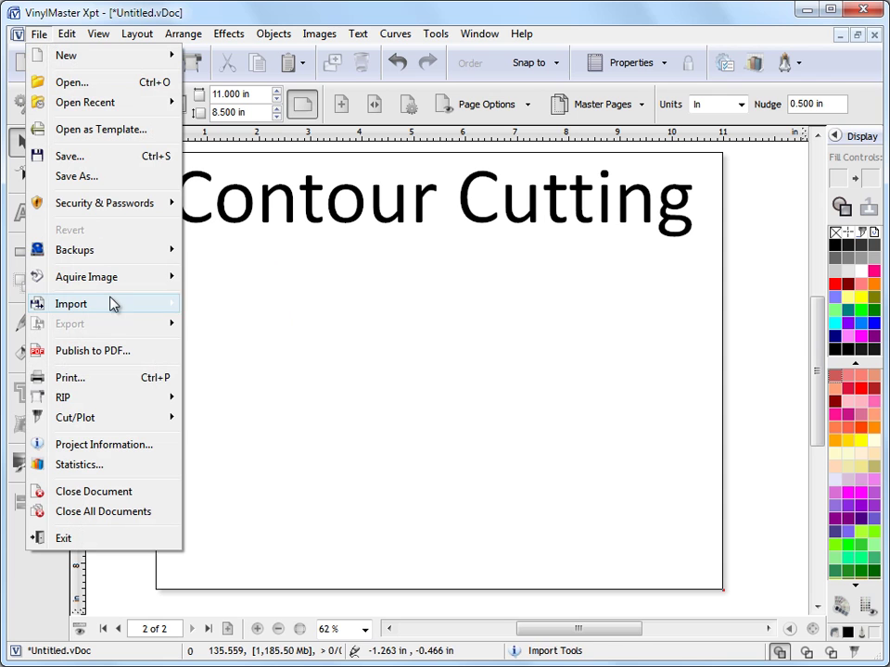
mouse_move(113, 304)
left_click(263, 371)
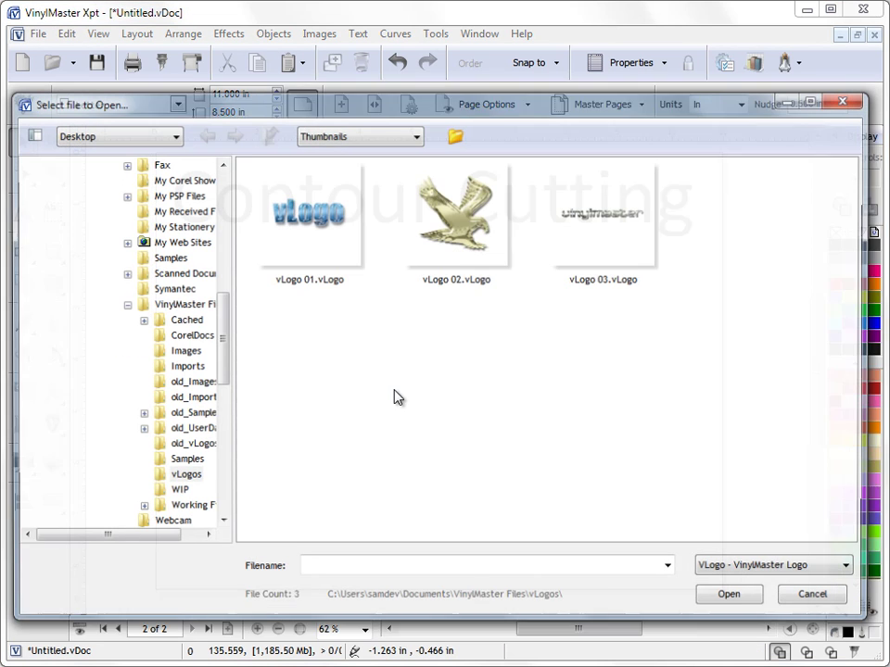
left_click(450, 232)
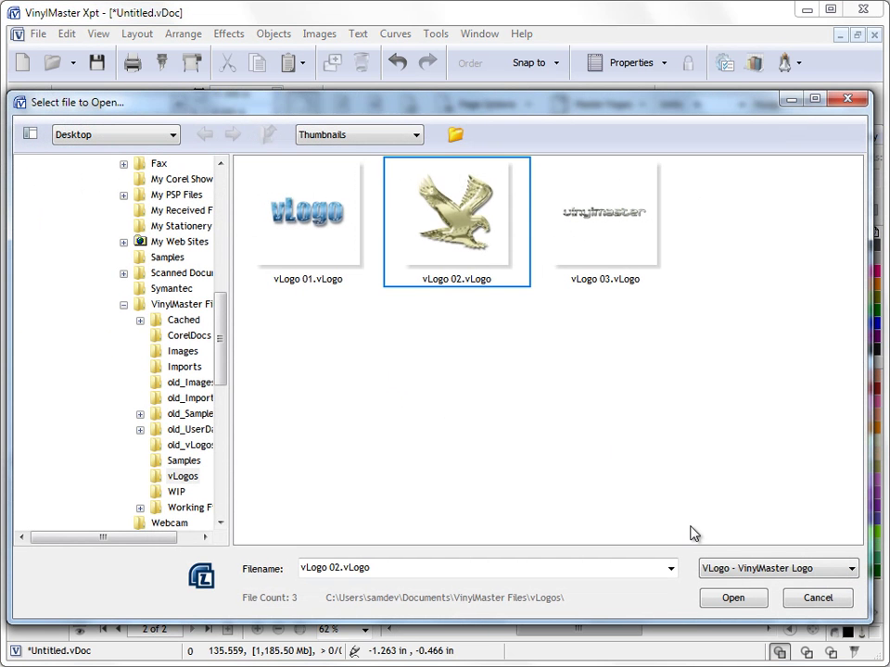
left_click(734, 598)
left_click_drag(274, 249, 636, 532)
Nudge the eagle slightly higher below the heading and toggle outline view off and on
left_click_drag(417, 402, 424, 393)
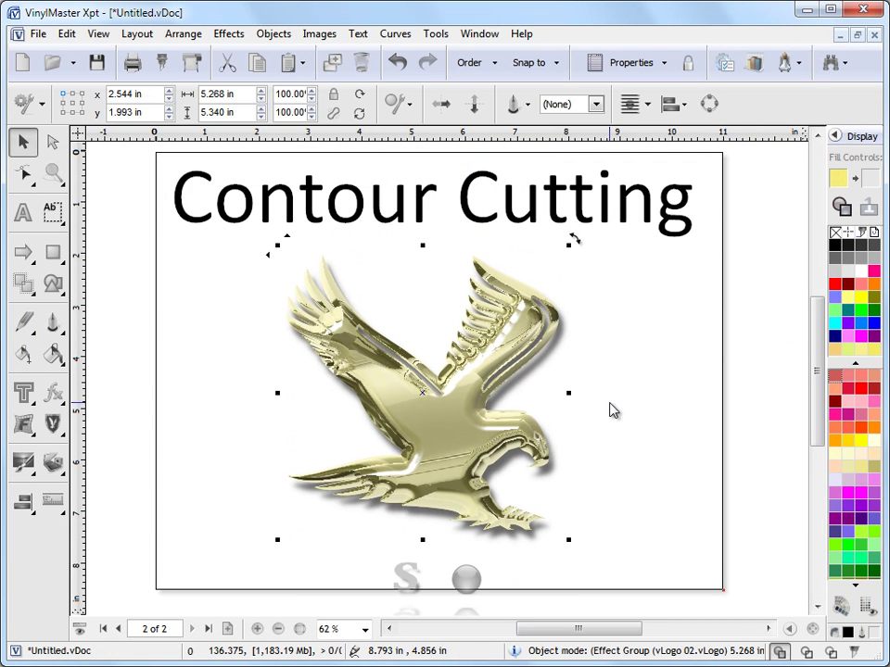
key("ctrl+w")
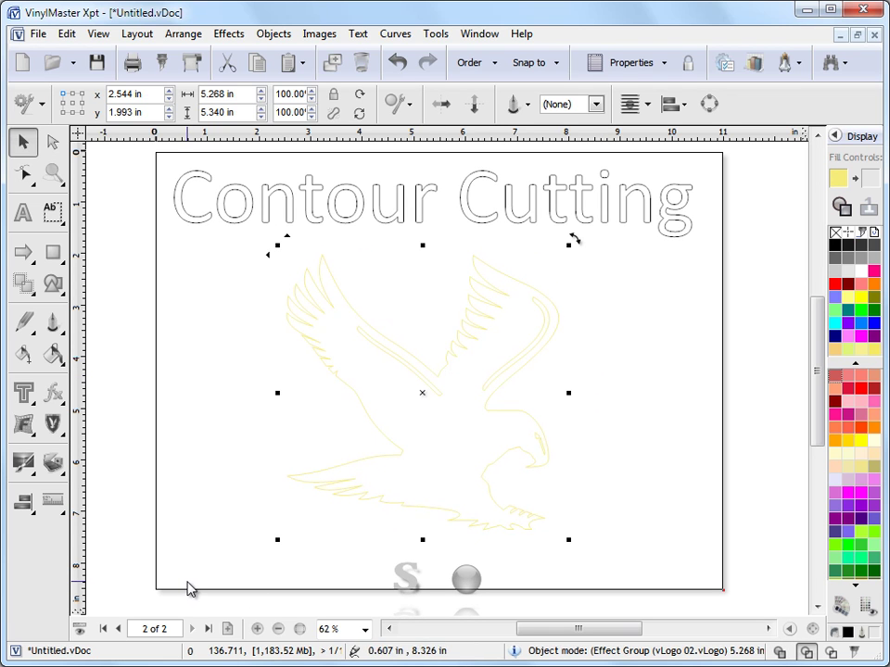
key("ctrl+w")
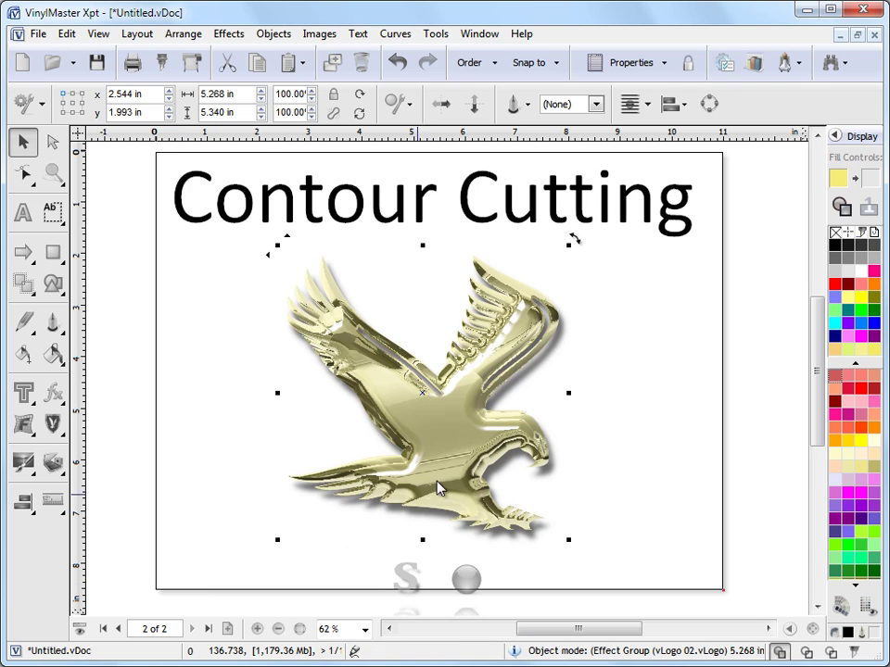
key("Escape")
Give the eagle a soft drop shadow offset 2.14% by 3.12% at 60% opacity
left_click(425, 387)
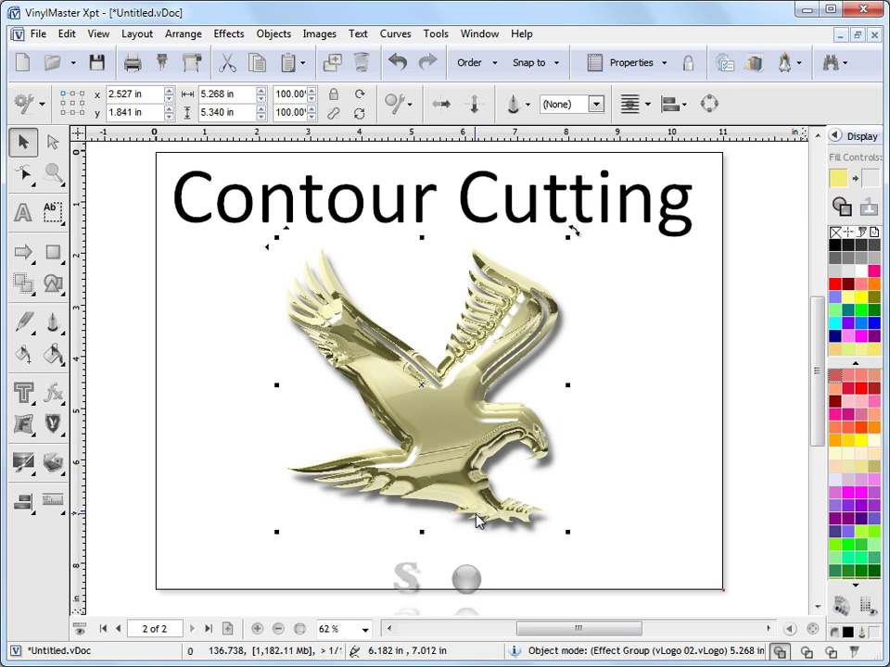
left_click(408, 582)
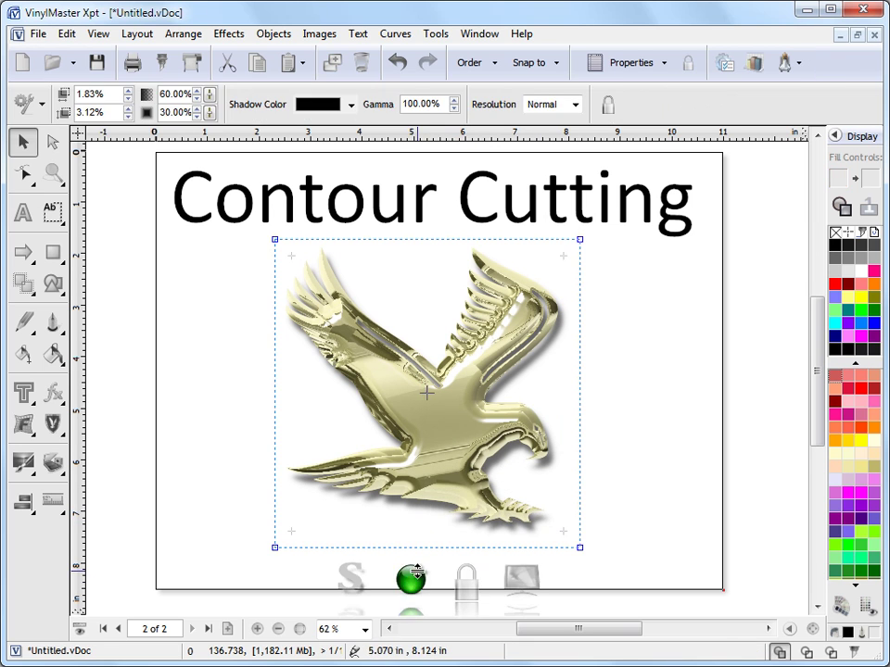
left_click_drag(439, 416, 429, 397)
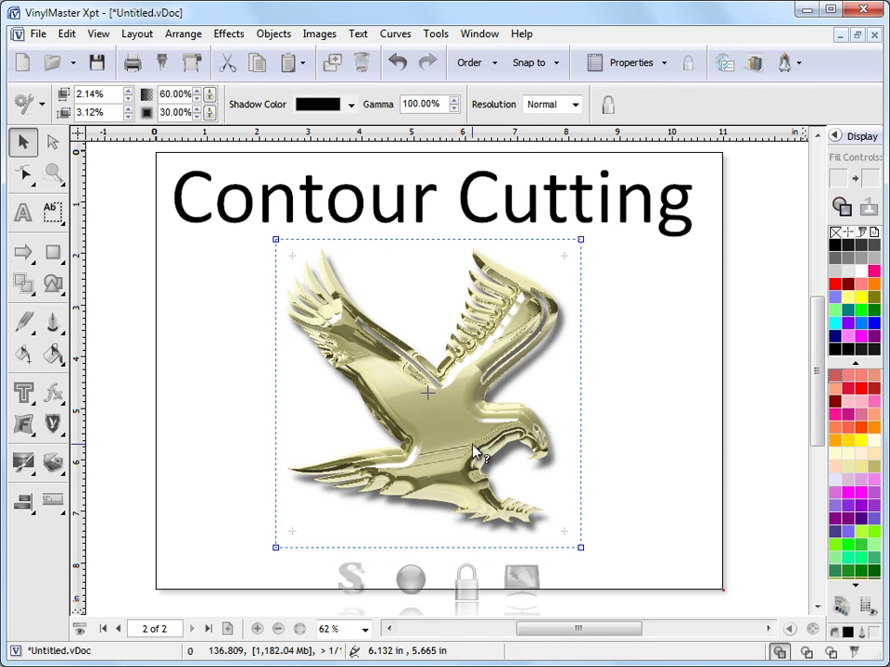
left_click(165, 293)
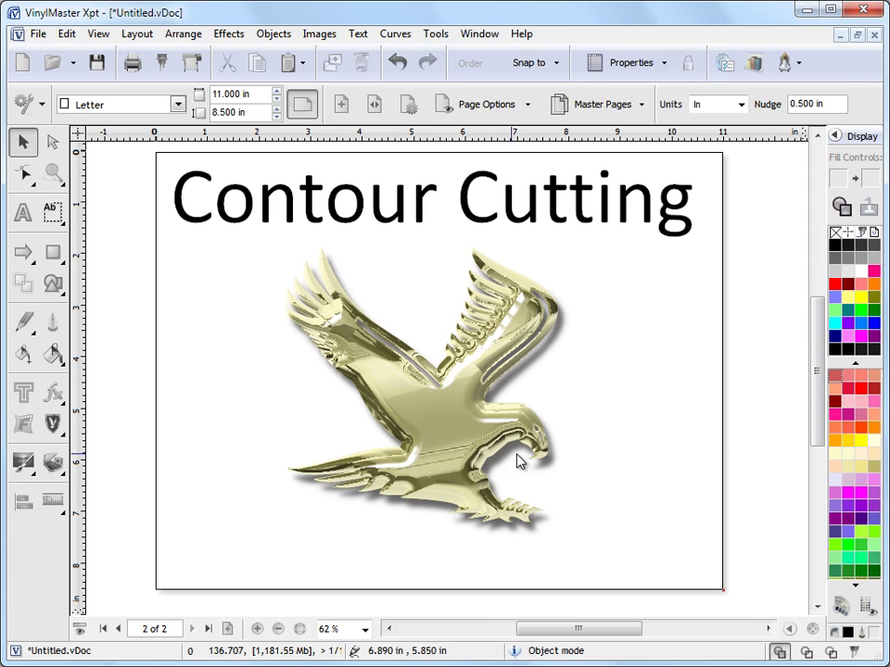
Open Contour Cutting for the selected eagle and set Scale Mode to Absolute
left_click(473, 410)
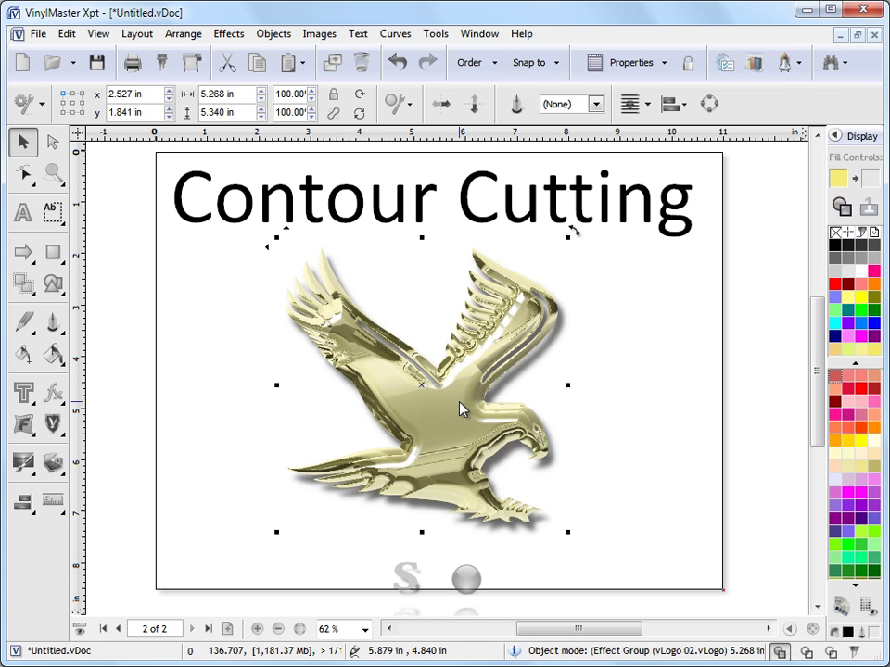
left_click(461, 412)
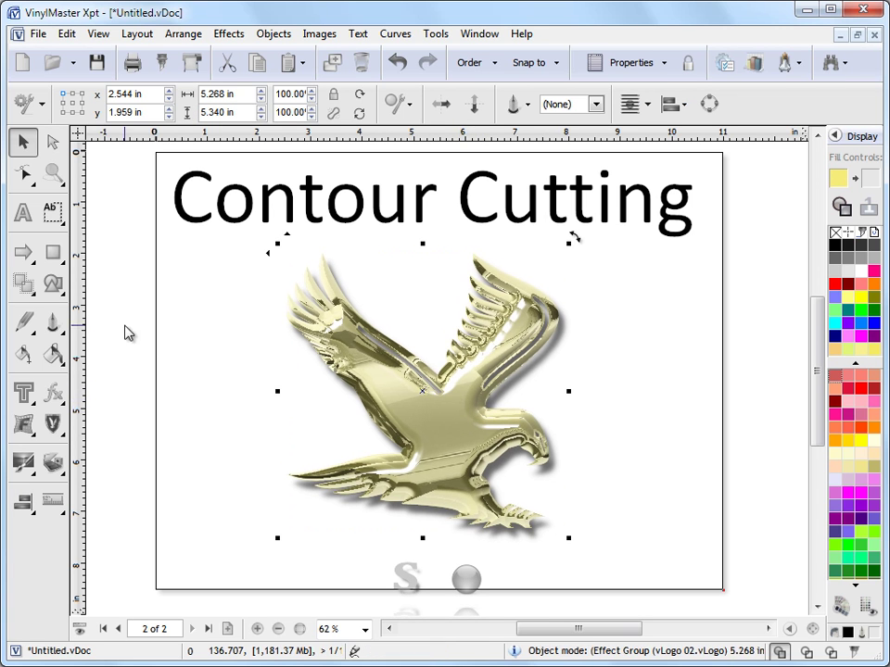
left_click(25, 287)
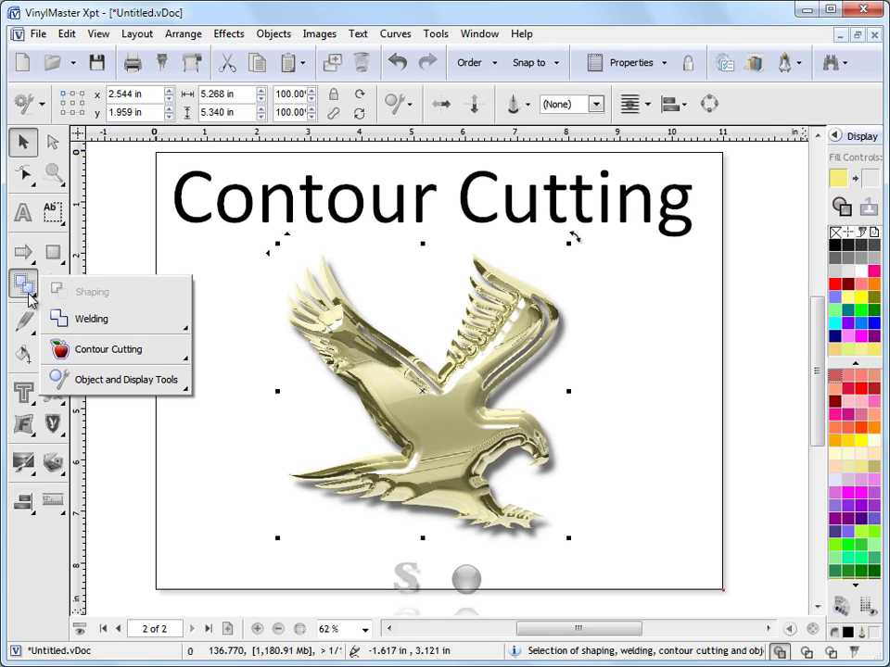
mouse_move(113, 352)
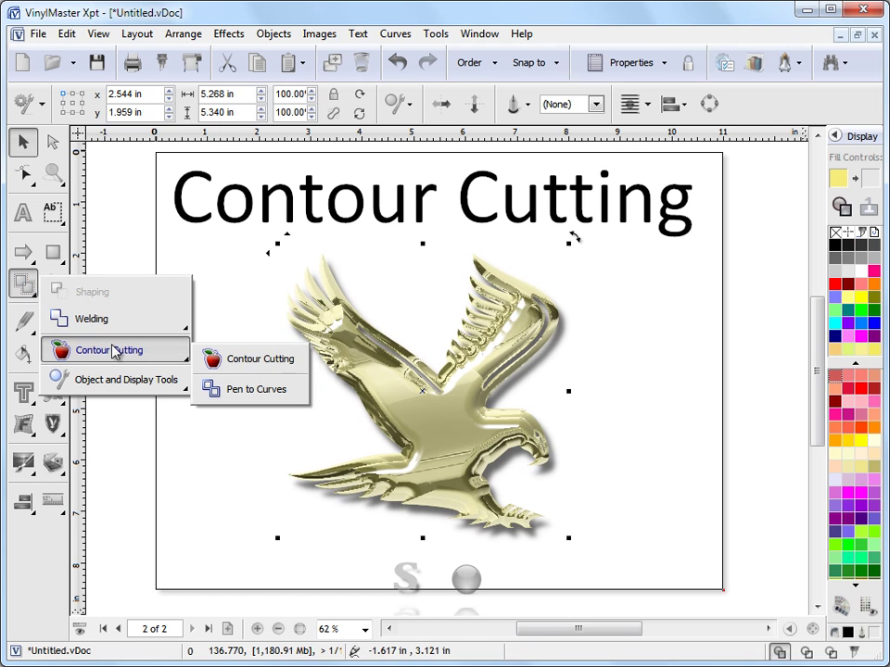
left_click(277, 370)
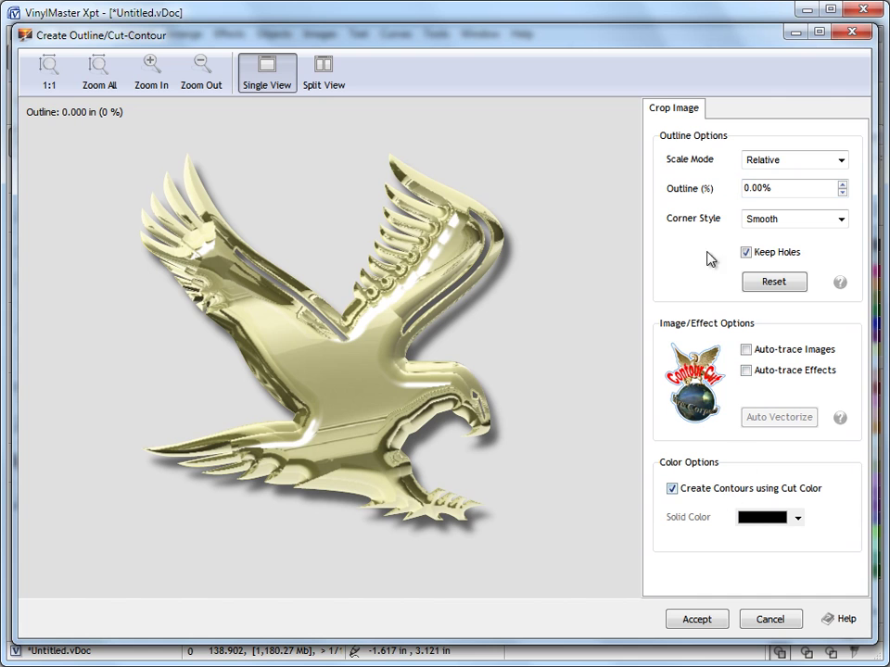
left_click(776, 165)
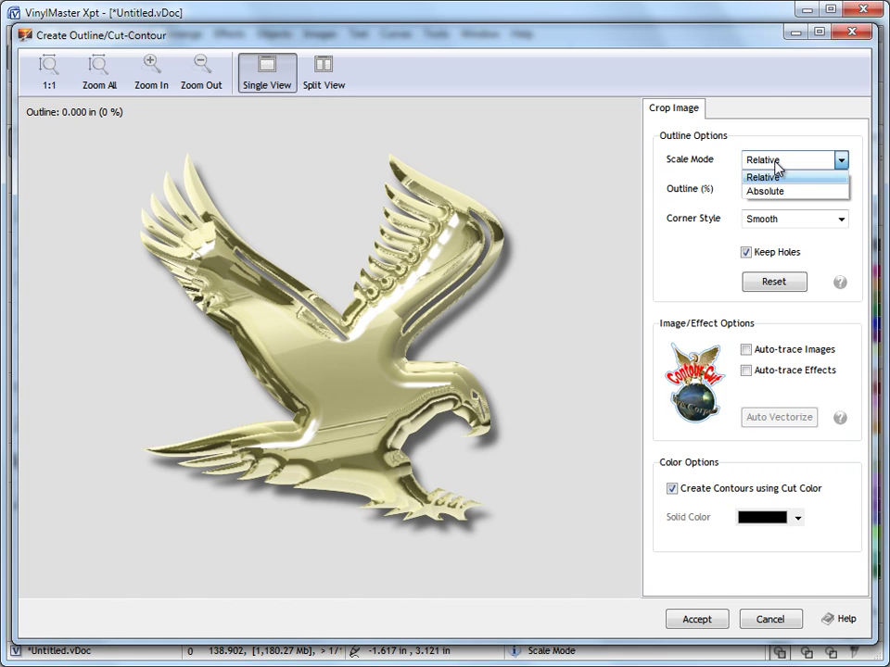
left_click(788, 192)
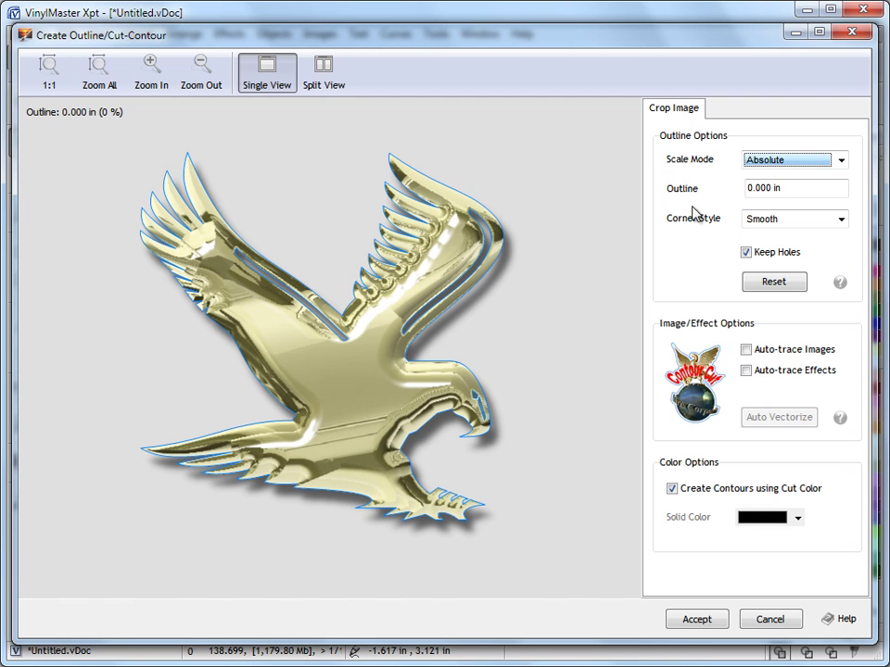
Set the eagle's contour outline to 0.2 in, then change it to 0.1 in
left_click(777, 186)
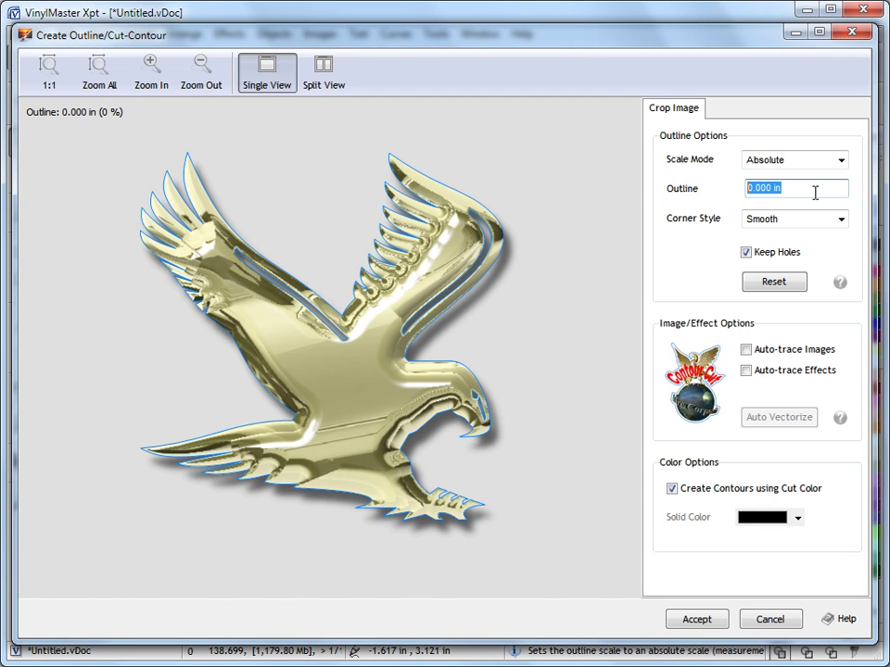
type("0.2")
key("Return")
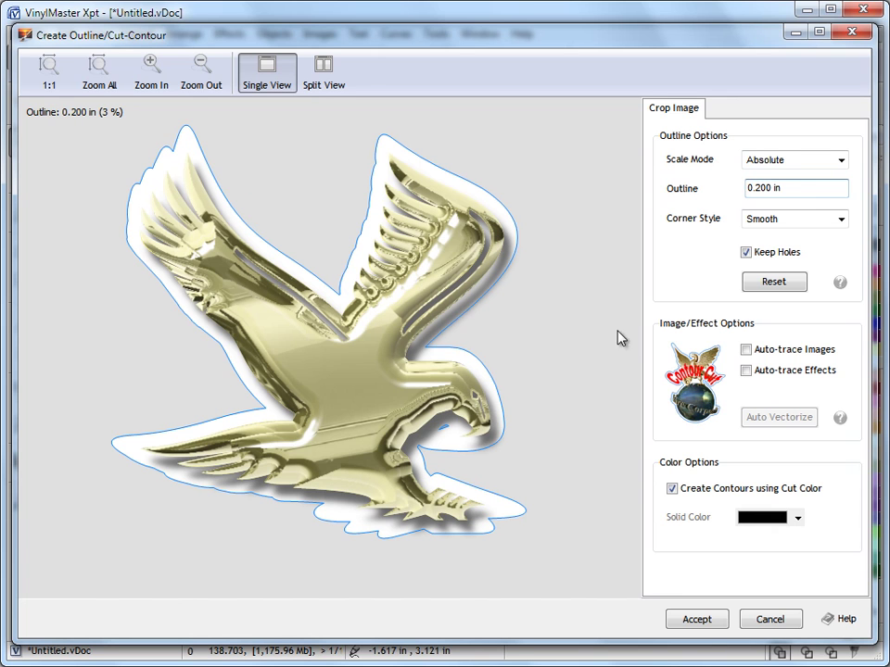
left_click_drag(806, 188, 725, 193)
type("0.1")
key("Return")
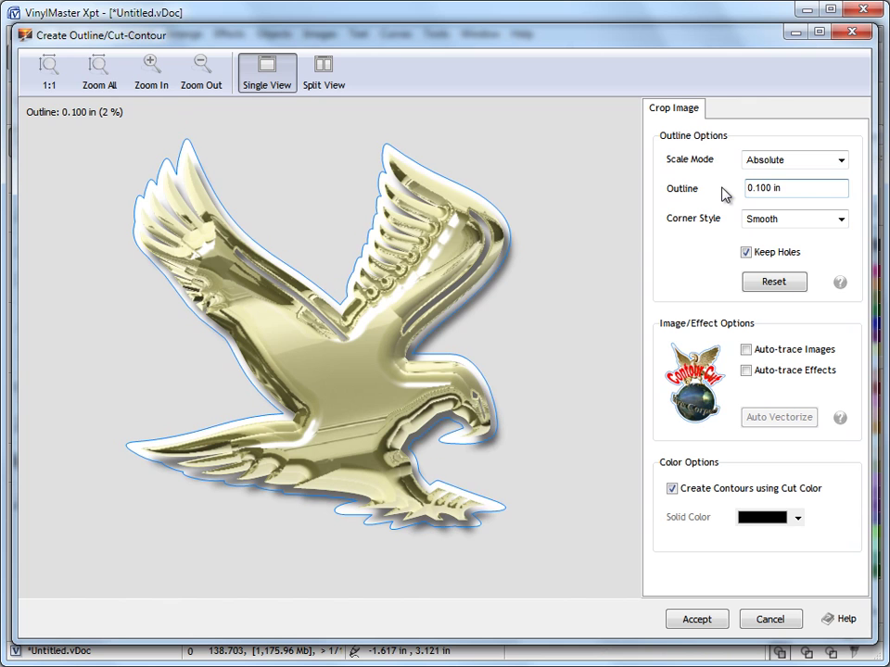
Switch the contour to Relative scale at 3.10% outline and turn off Keep Holes
left_click(841, 160)
left_click(837, 176)
left_click(842, 185)
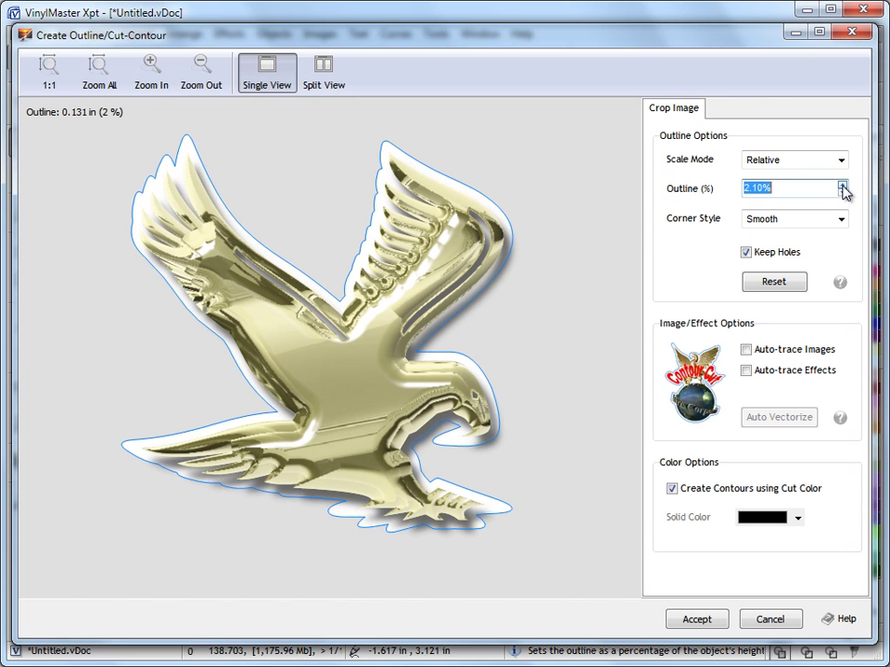
left_click(842, 186)
left_click(842, 185)
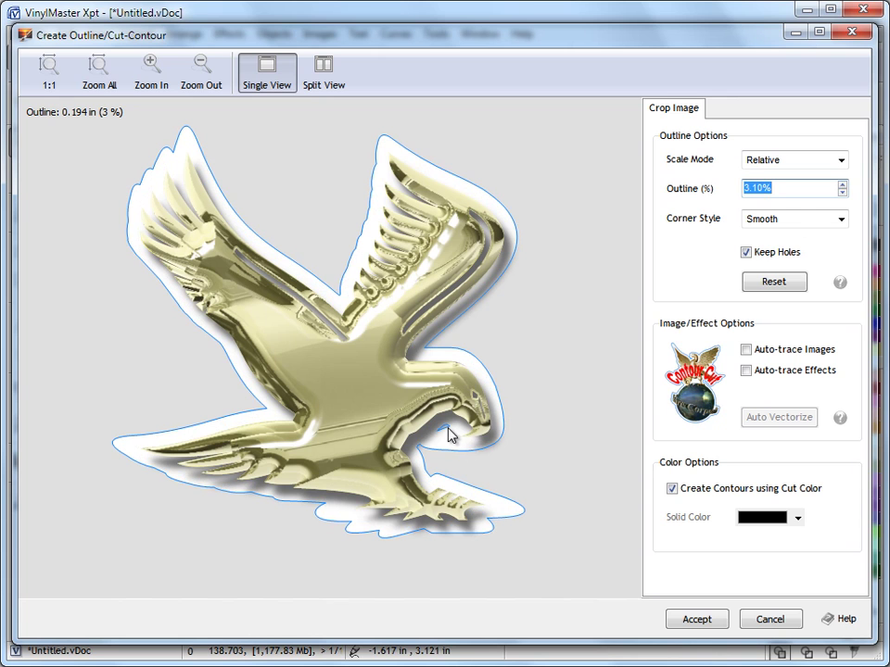
left_click(758, 254)
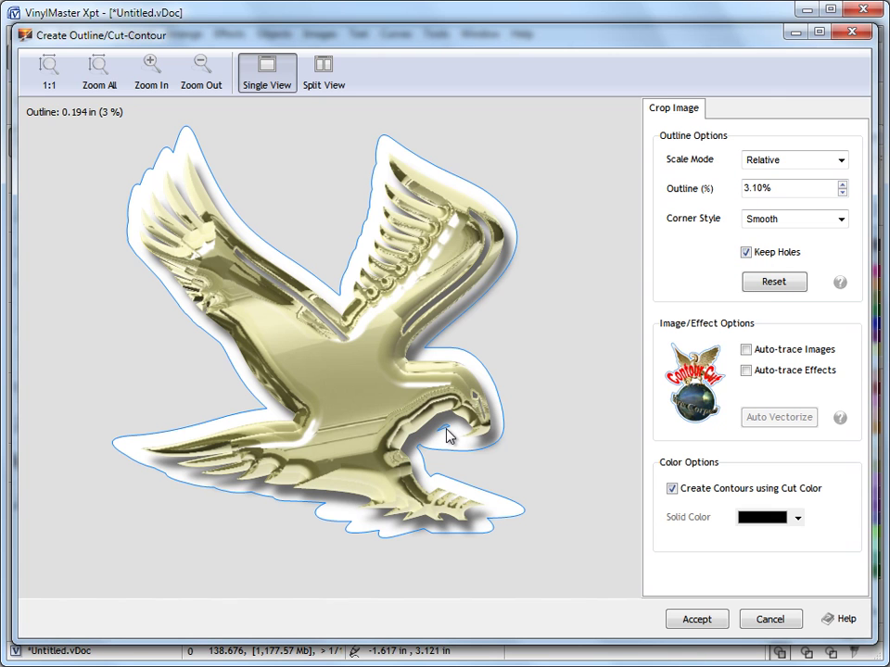
left_click(755, 253)
Return the outline to Absolute inches and try Mitred, then Round corners
left_click(842, 159)
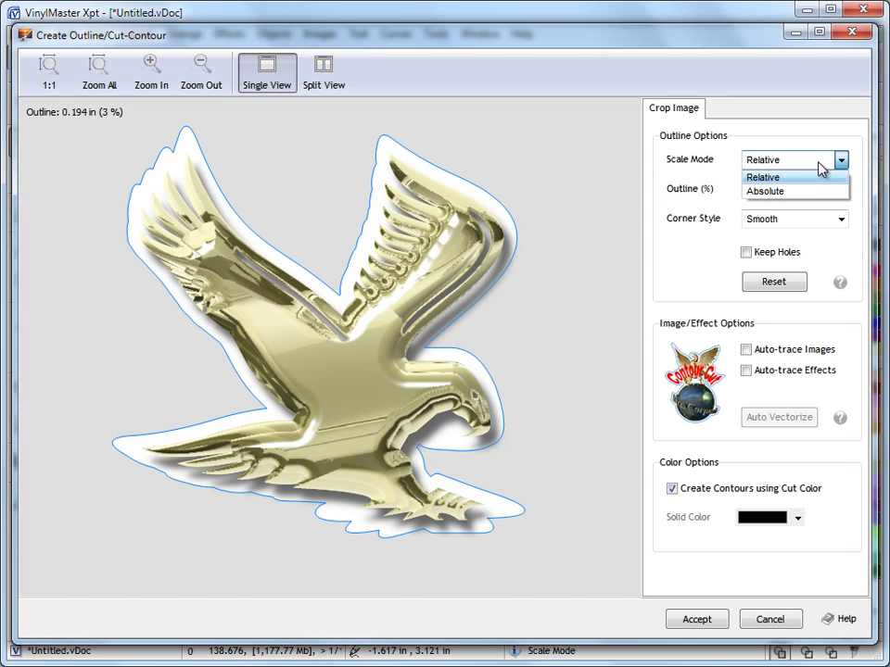
left_click(820, 192)
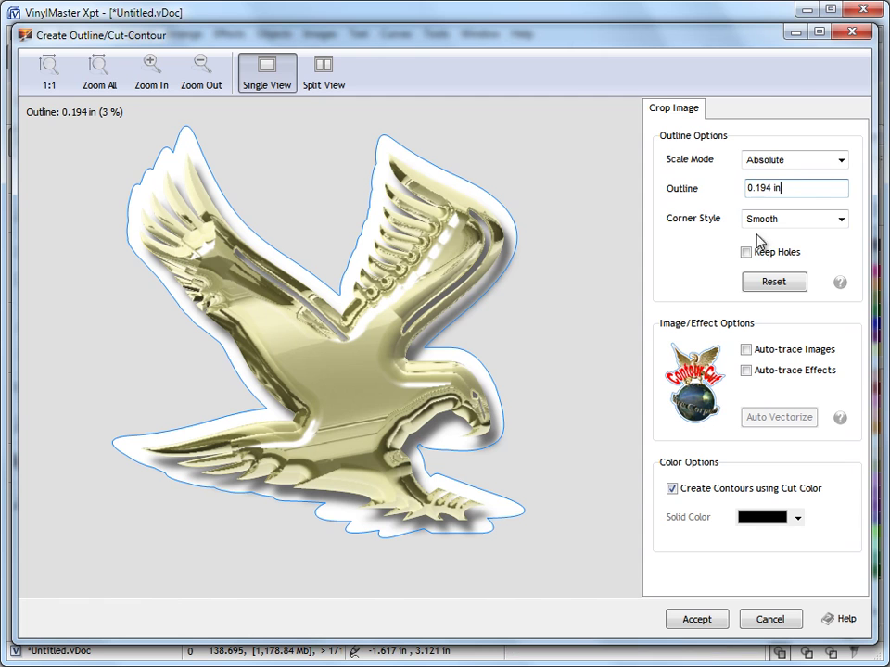
left_click(841, 219)
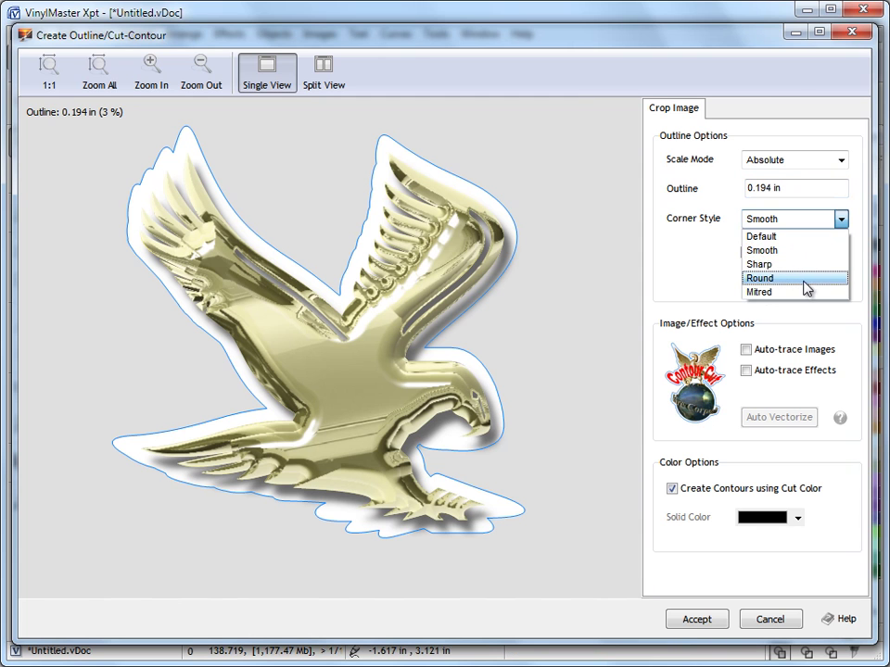
left_click(801, 293)
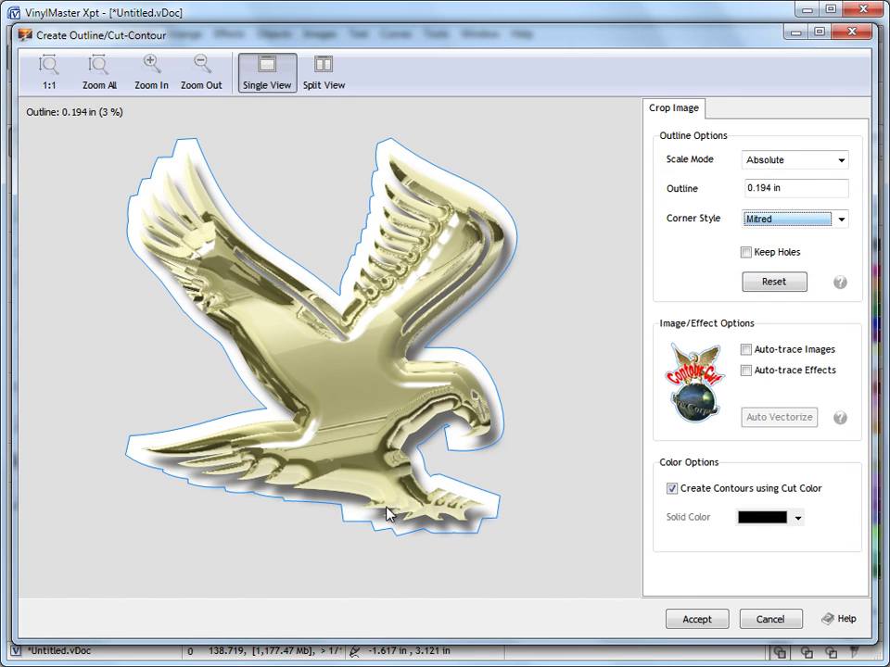
left_click(816, 223)
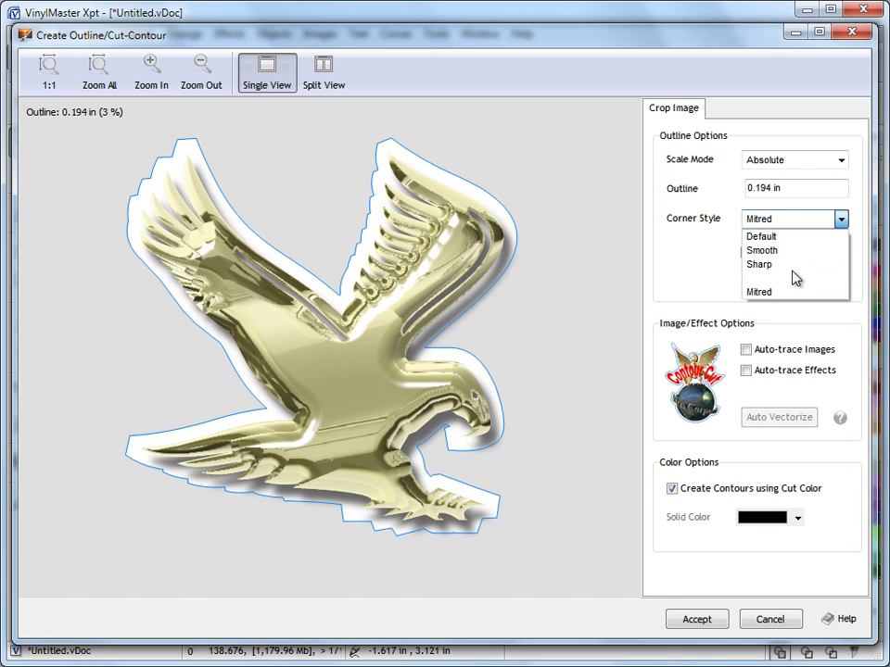
left_click(794, 278)
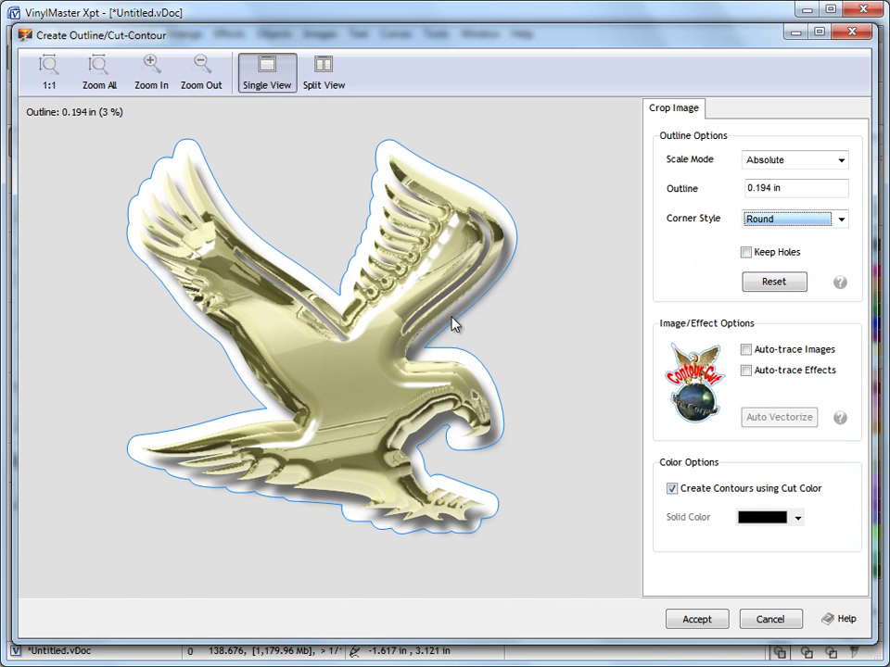
Try Sharp, then Smooth corner styles on the eagle's 0.194 in contour
left_click(815, 225)
left_click(802, 264)
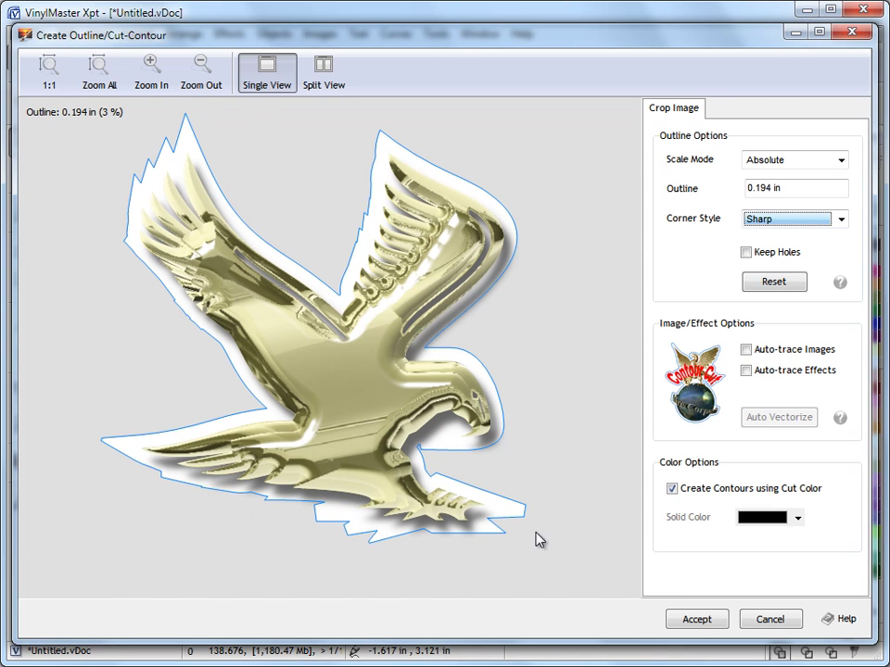
left_click(777, 220)
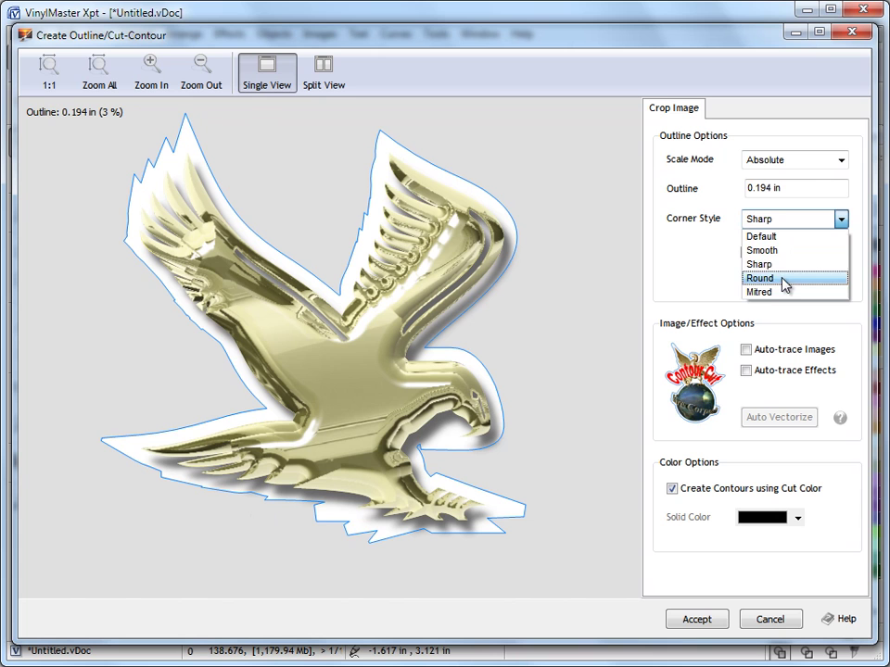
left_click(781, 252)
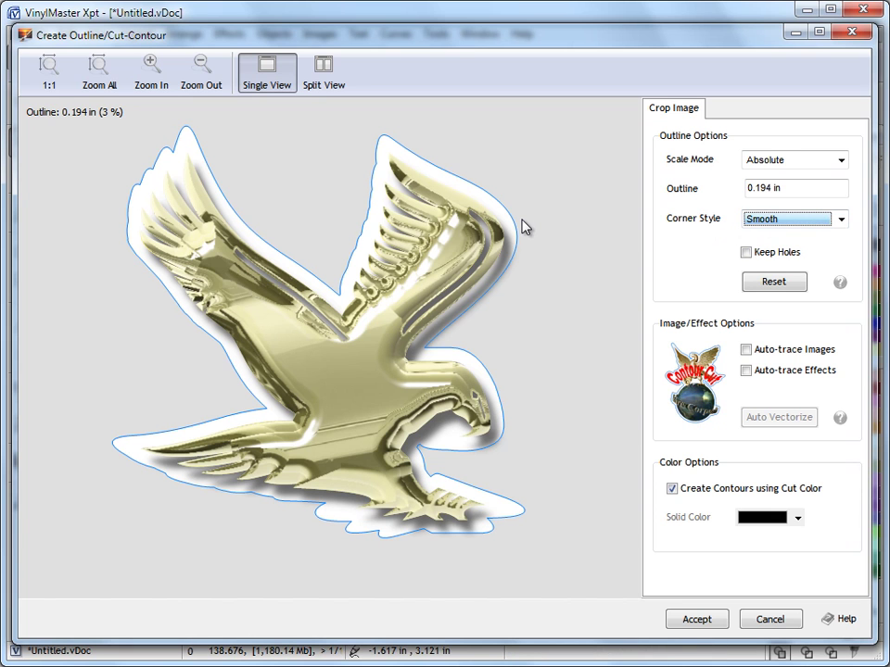
left_click(780, 220)
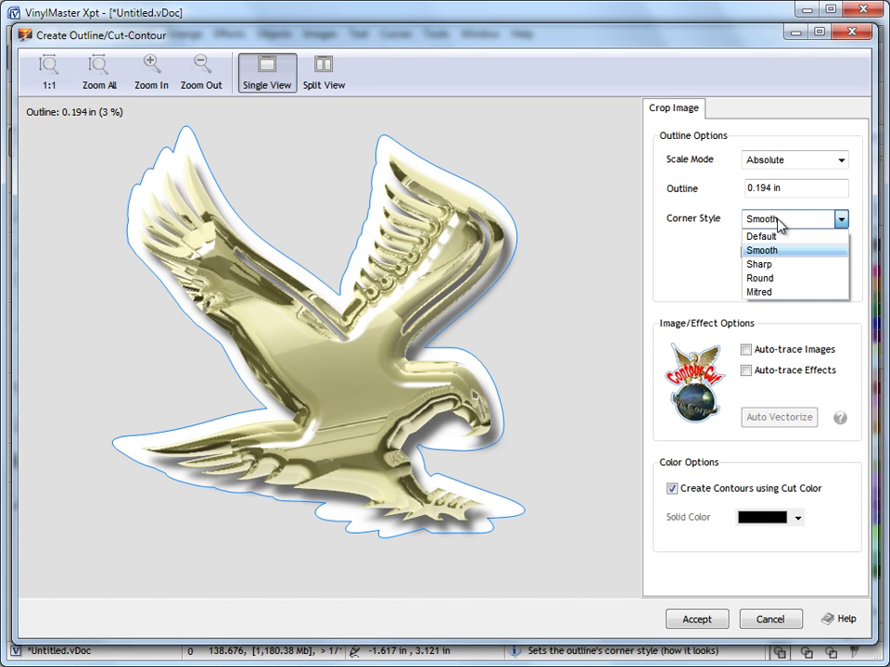
Choose Round corners for the eagle's 0.194 in contour
left_click(787, 279)
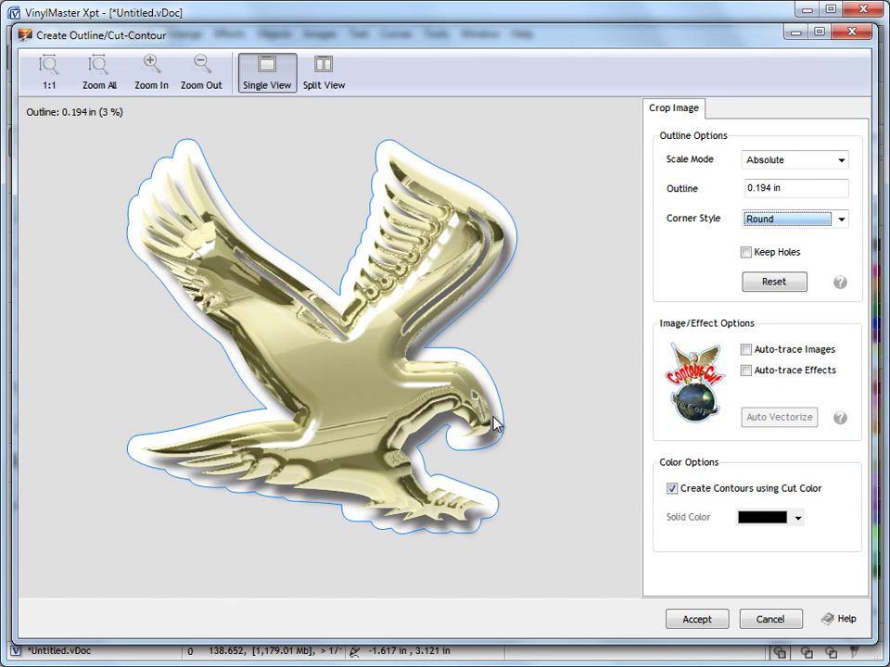
Enable Auto-trace Effects and Auto Vectorize so the contour encloses the eagle's shadow
left_click(747, 372)
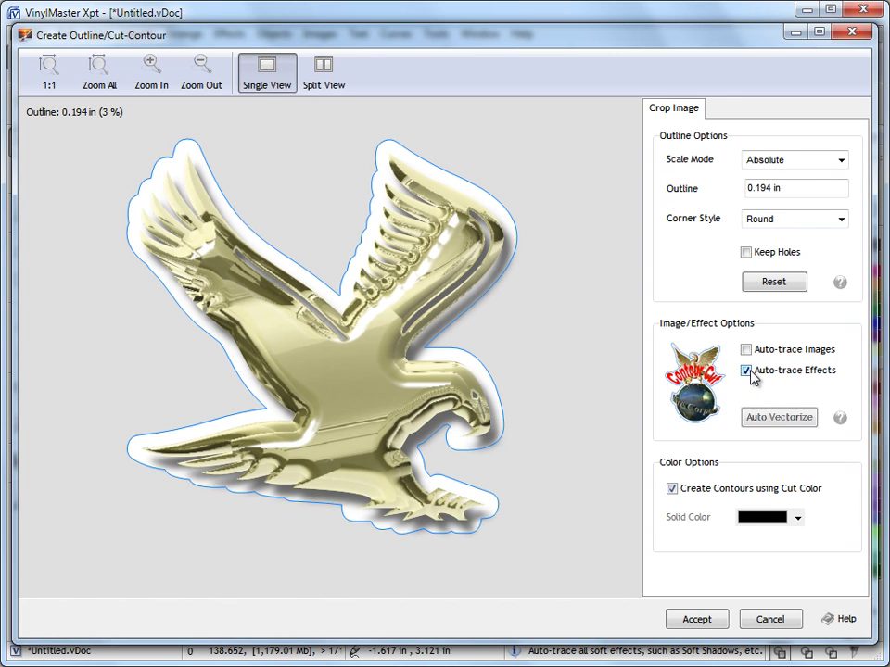
left_click(747, 426)
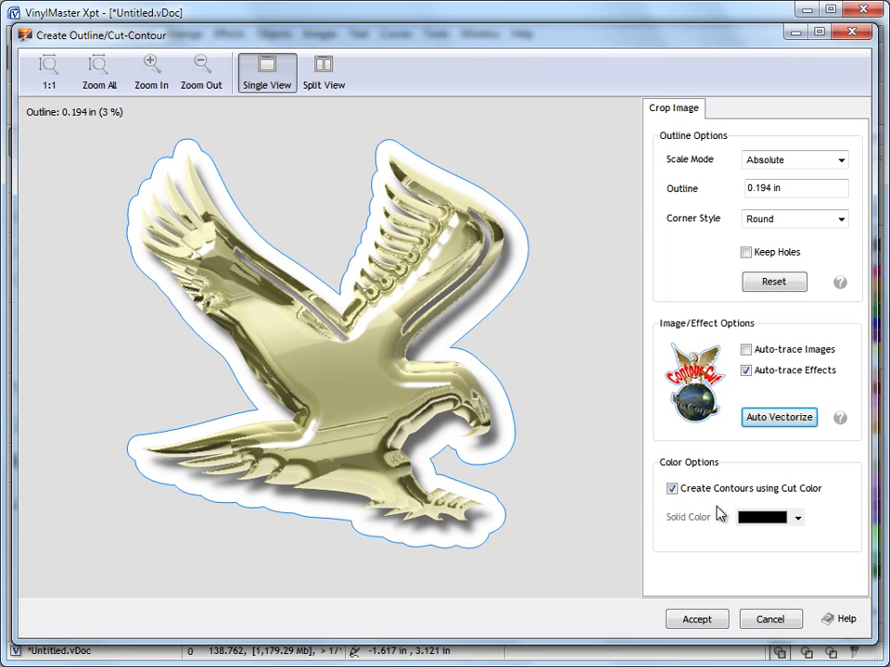
Set the contour's solid colour to red, restore the cut colour, and accept the eagle's contour
left_click(673, 488)
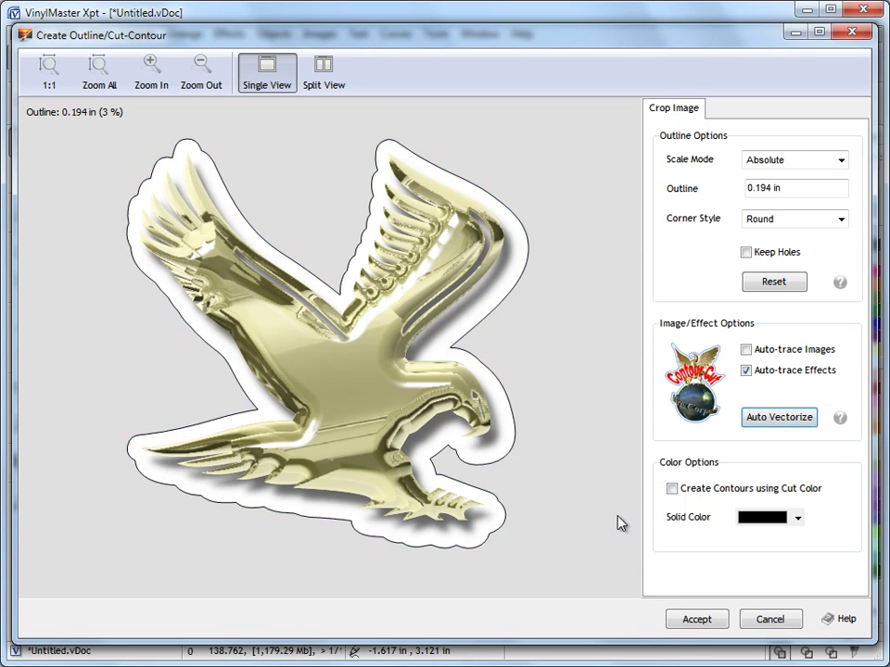
left_click(798, 520)
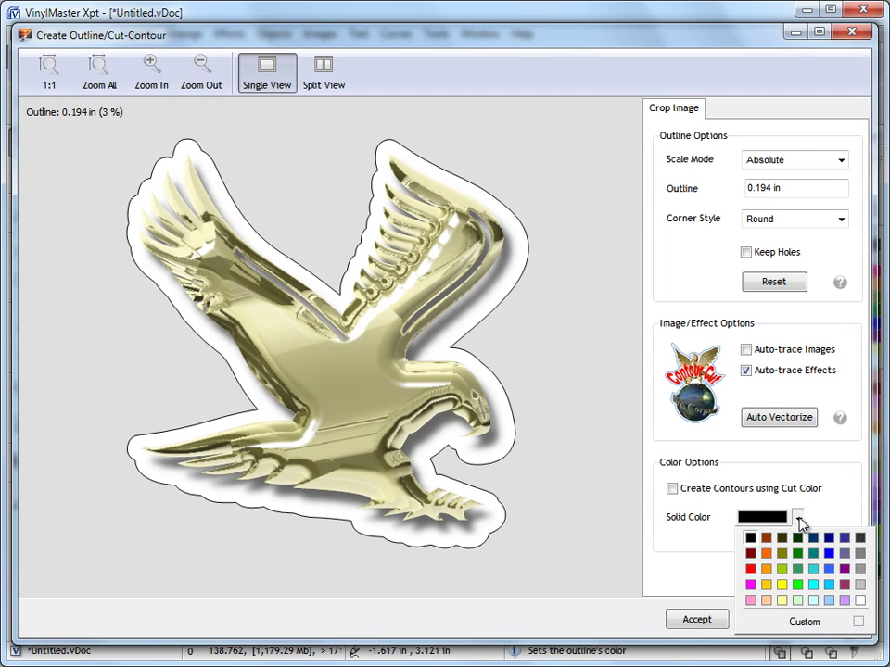
left_click(751, 568)
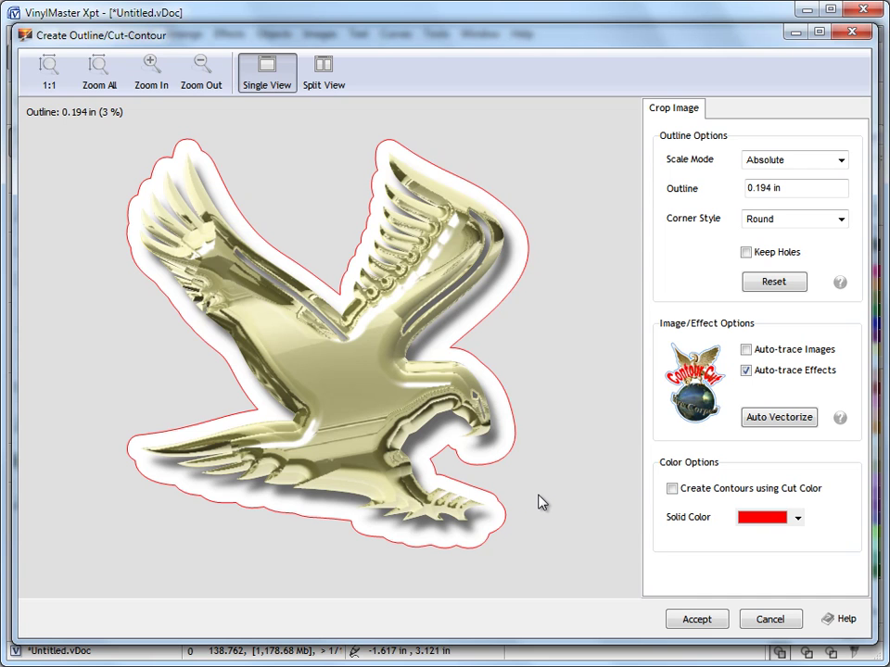
left_click(691, 491)
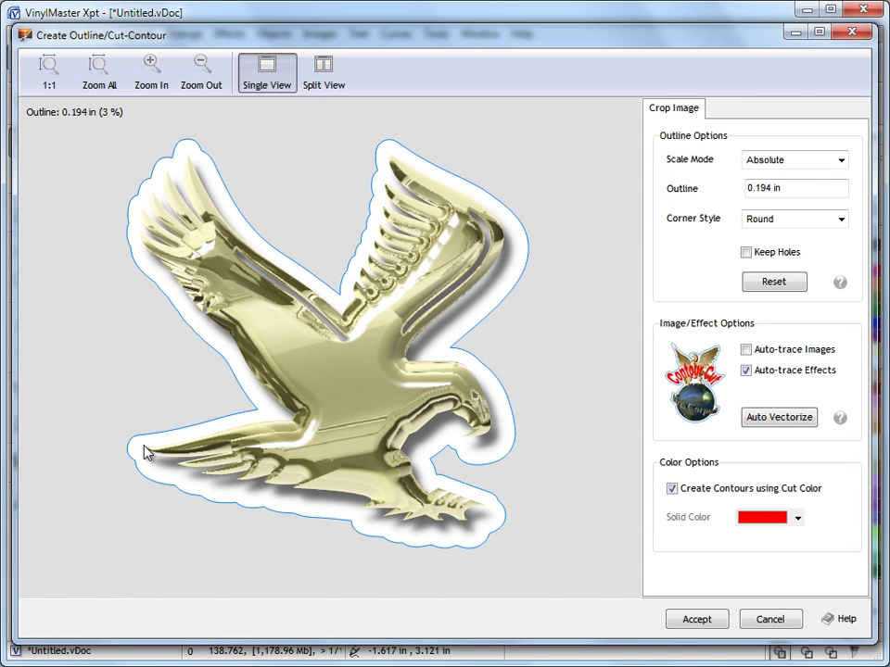
left_click(697, 620)
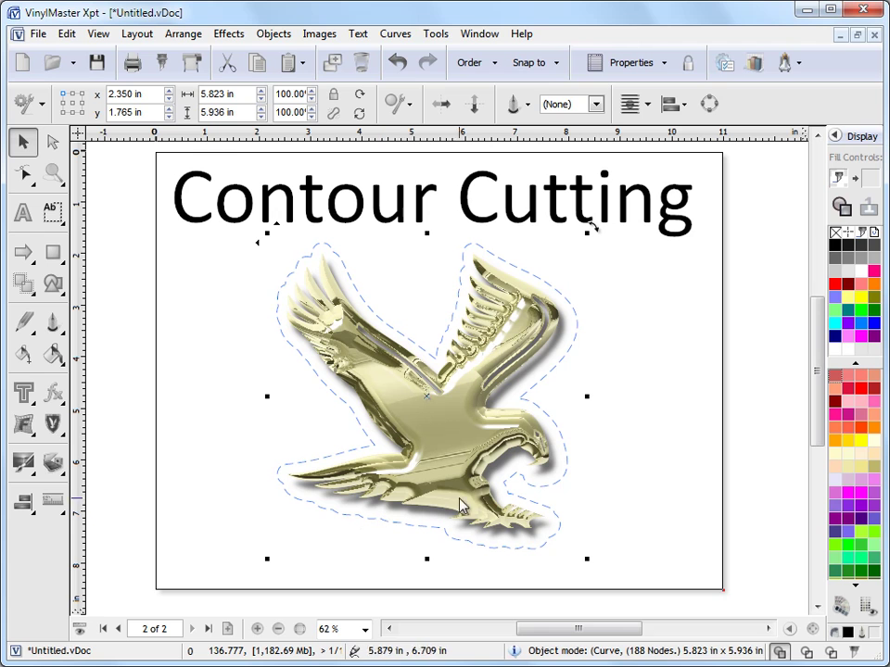
left_click(53, 173)
left_click_drag(483, 378, 618, 511)
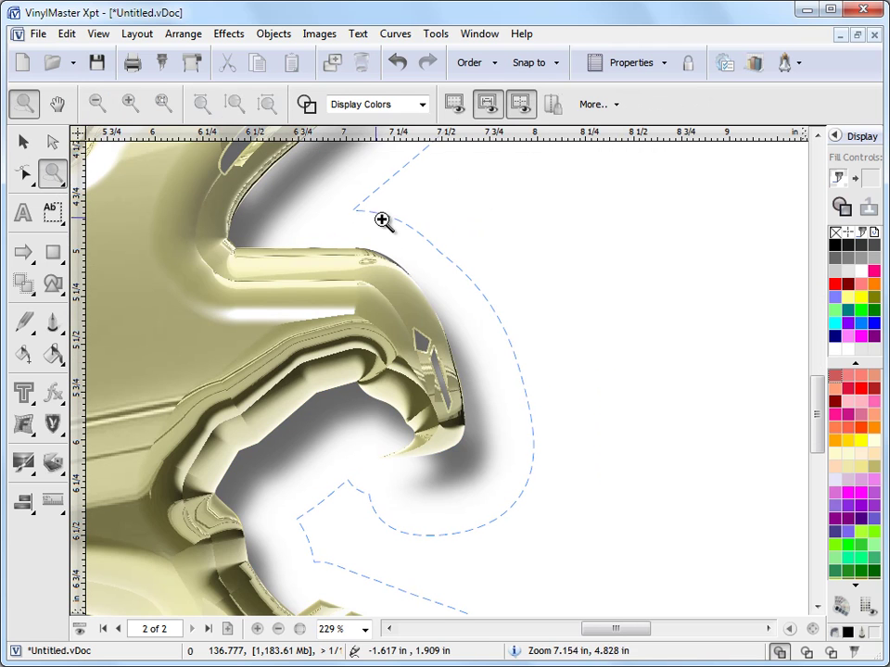
left_click(20, 144)
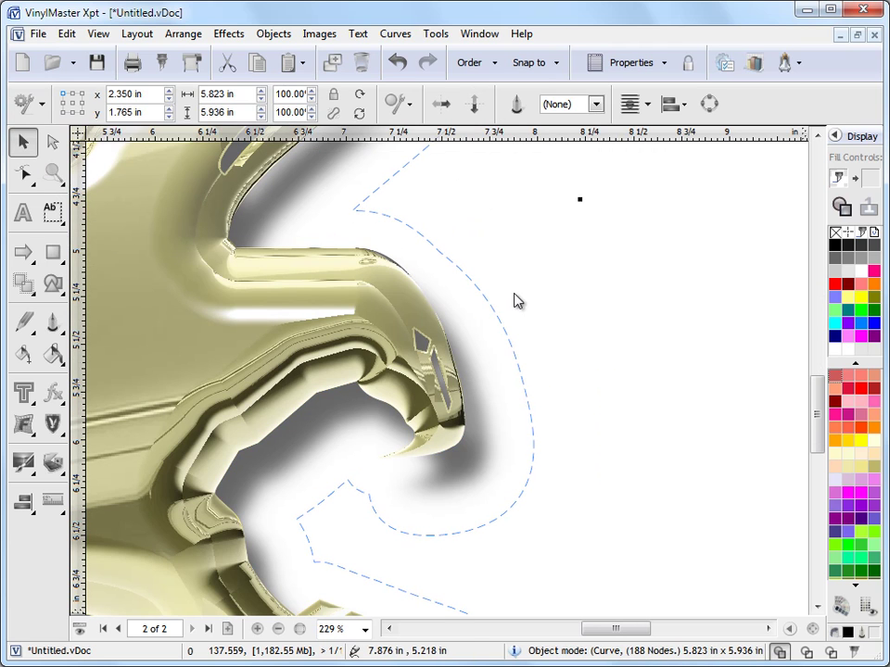
left_click(839, 184)
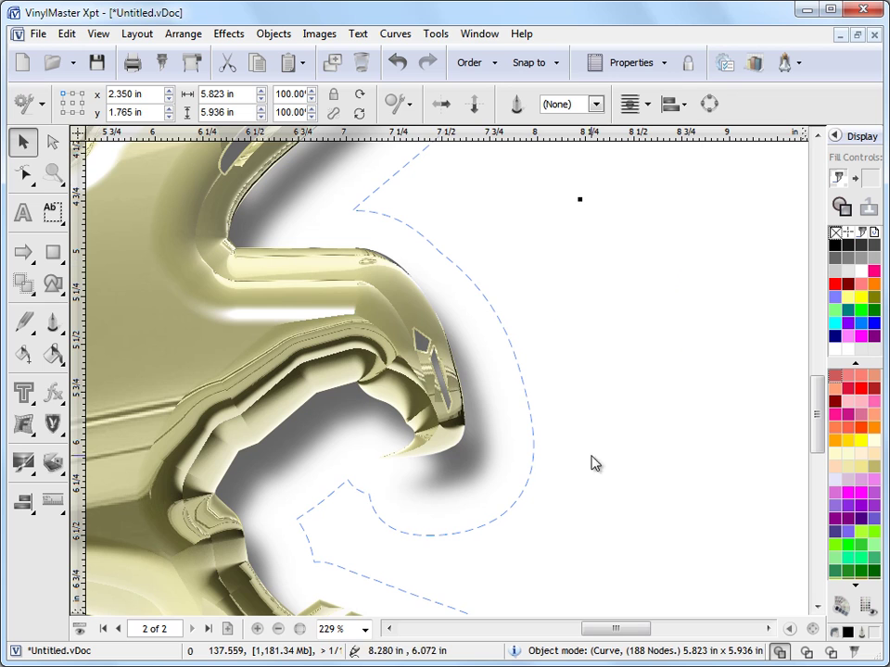
left_click(814, 629)
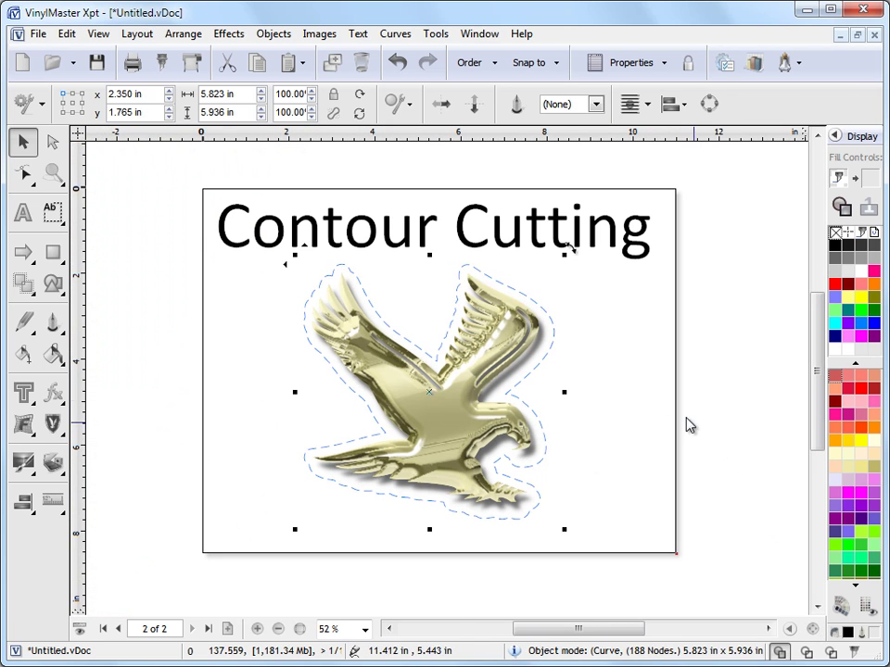
left_click(653, 404)
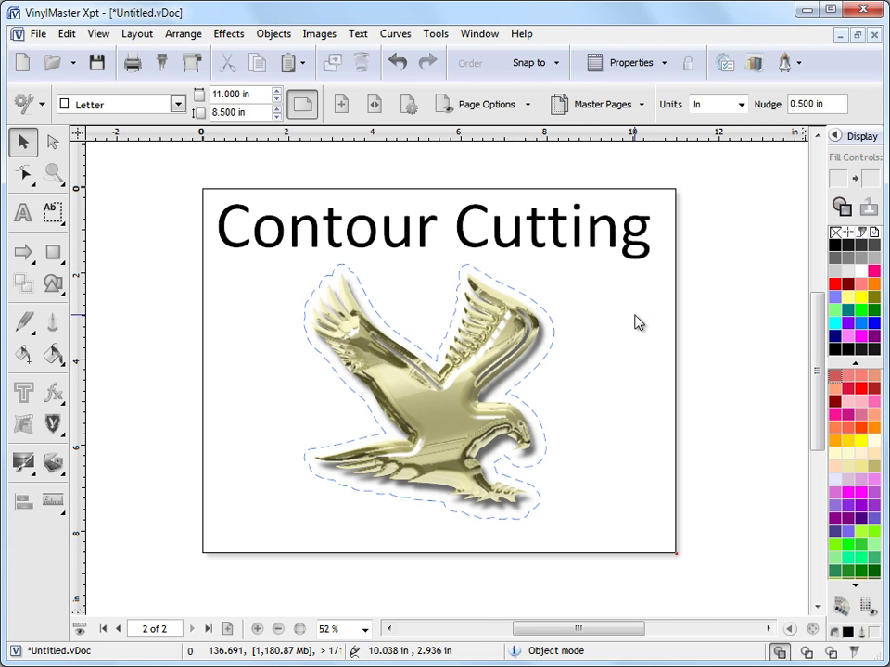
left_click(120, 628)
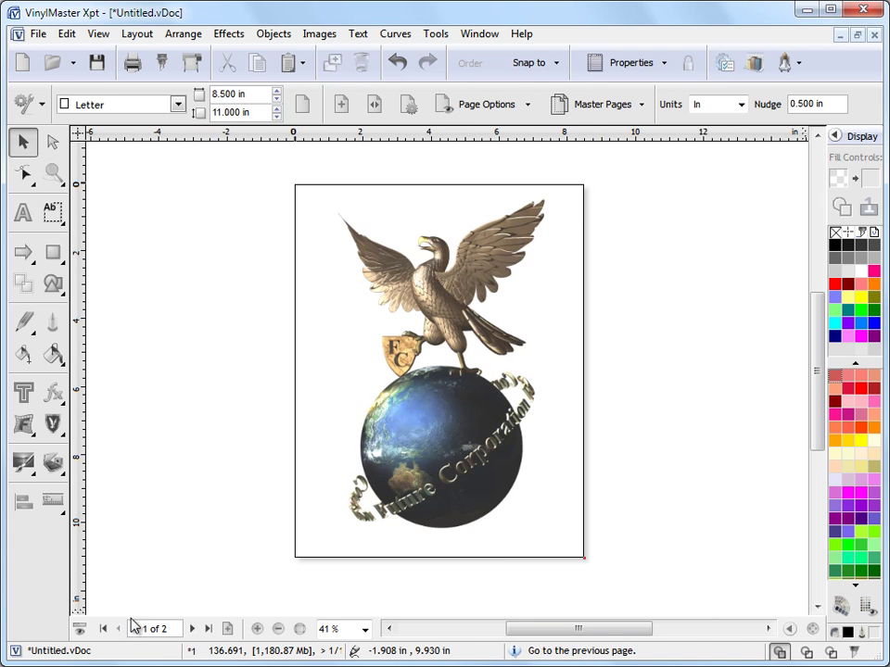
left_click(461, 375)
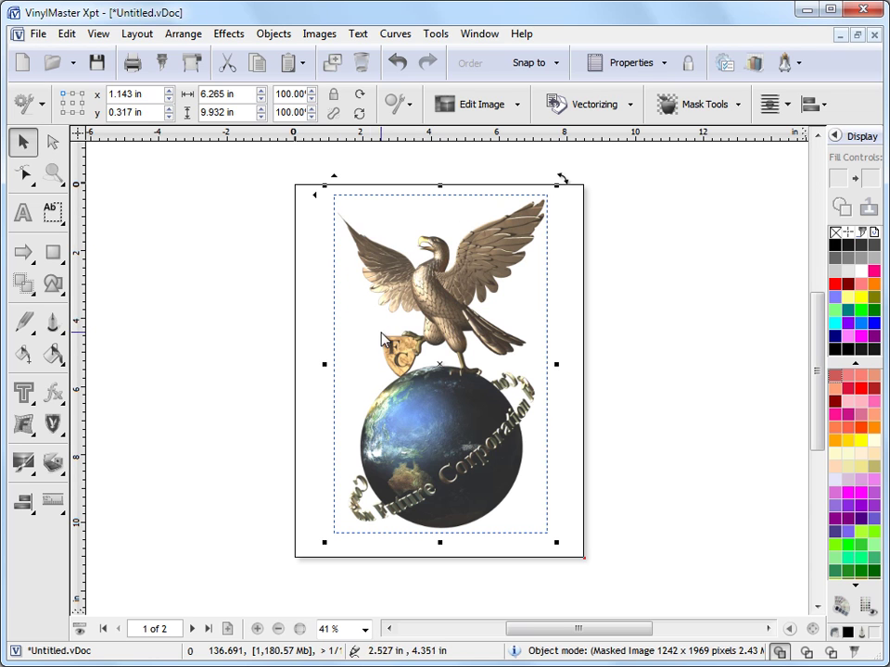
left_click(708, 109)
left_click(697, 139)
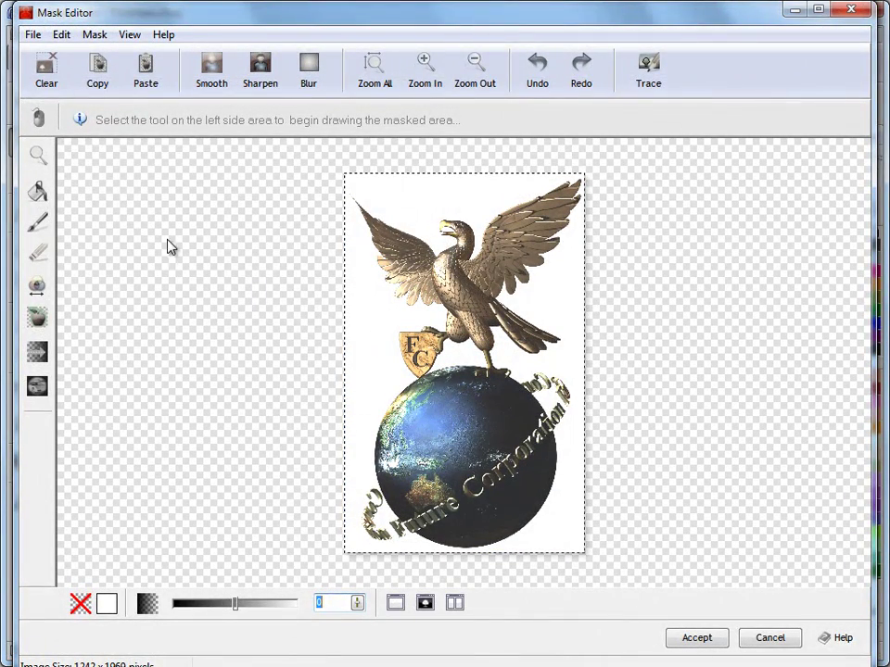
left_click(41, 192)
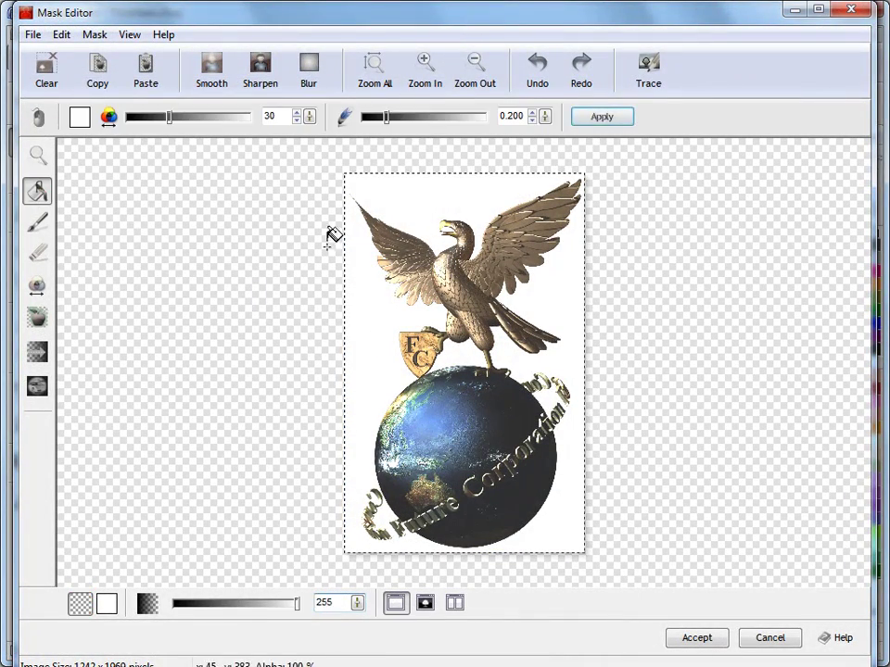
left_click(430, 214)
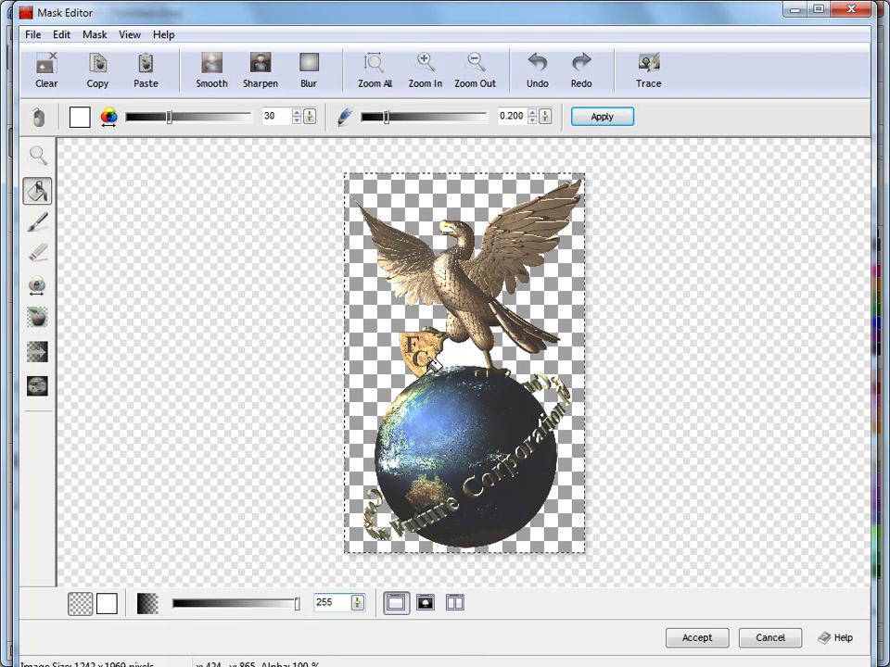
left_click(721, 642)
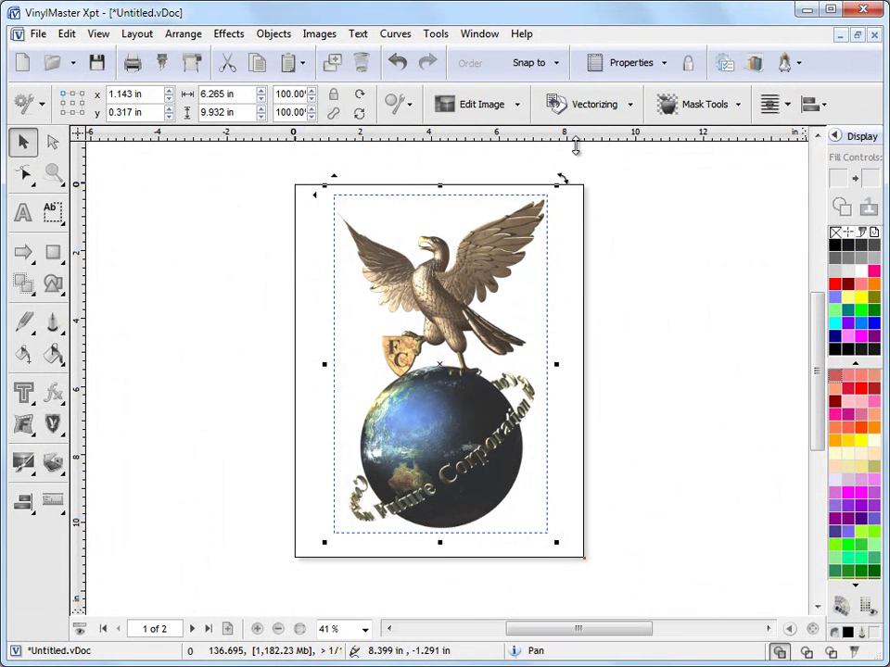
Start Contour Cutting on the eagle-on-globe image, accepting the auto-trace prompt
left_click(598, 107)
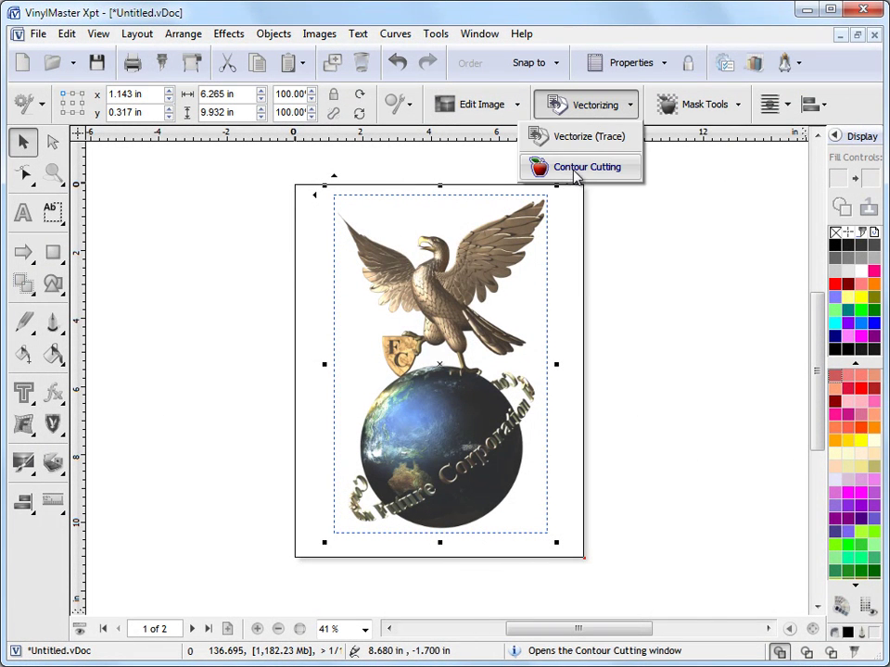
left_click(23, 281)
mouse_move(129, 351)
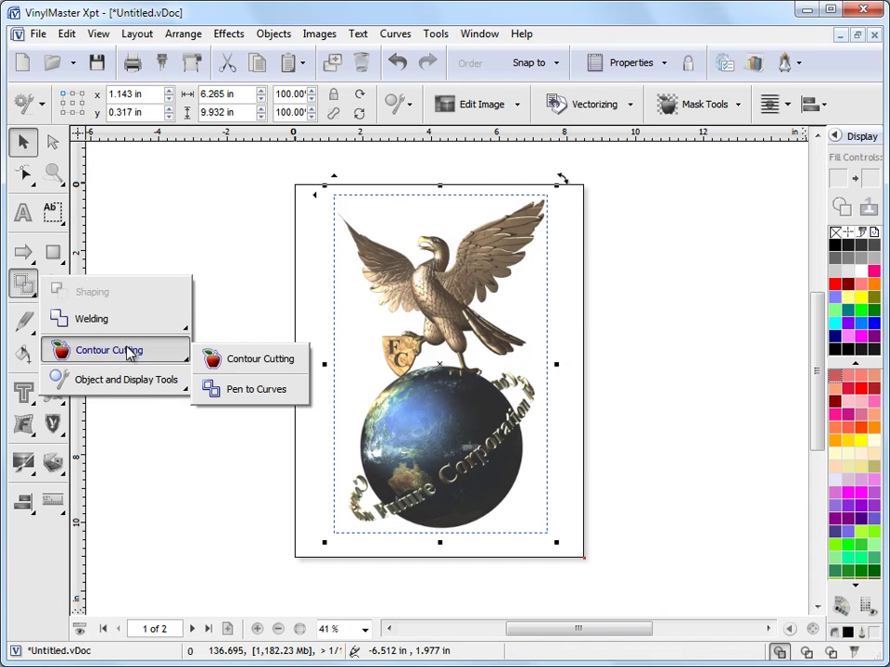
left_click(279, 362)
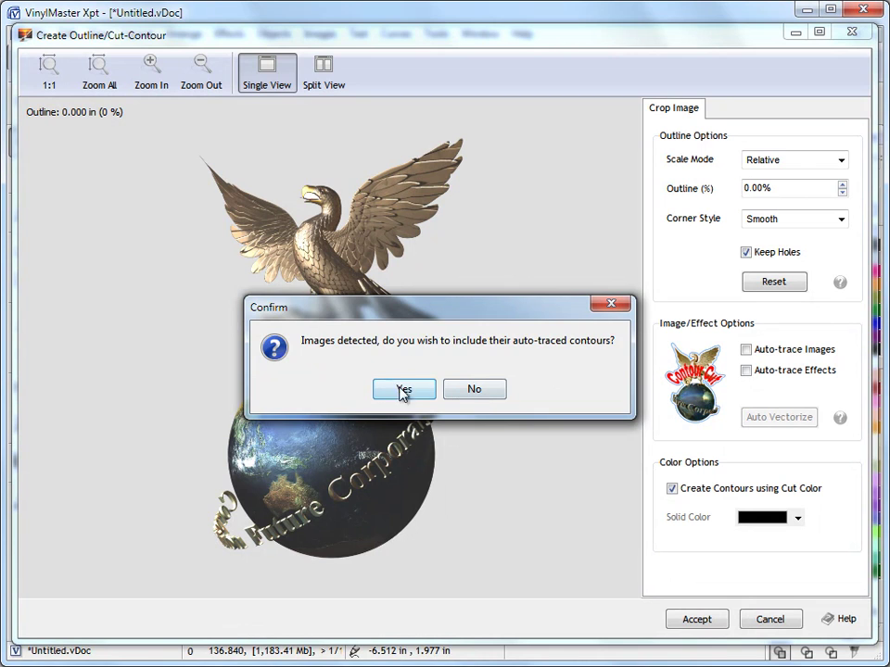
left_click(408, 390)
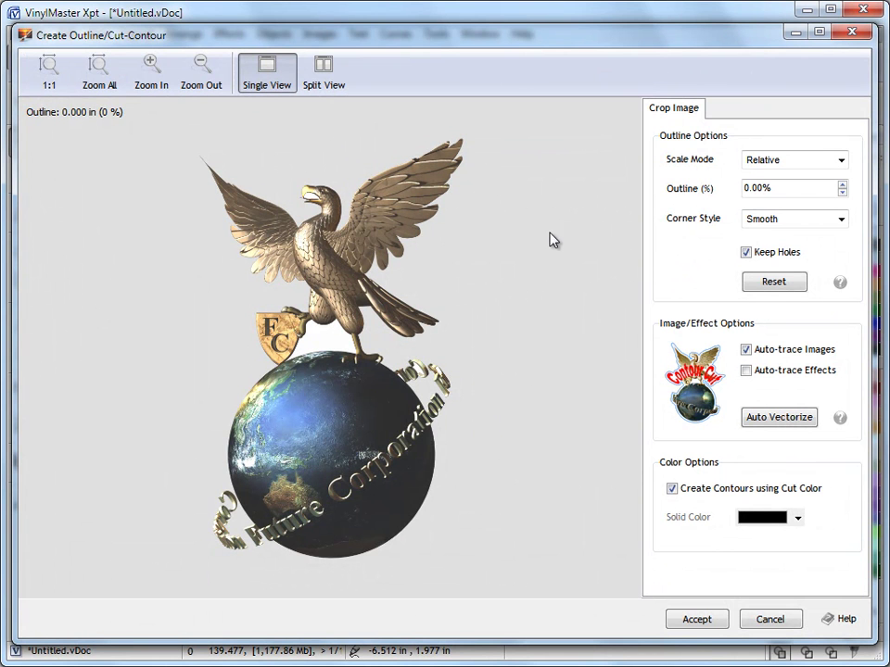
Raise the outline to 3.50%, choose Round corners, and turn off Keep Holes
left_click(841, 184)
left_click(842, 184)
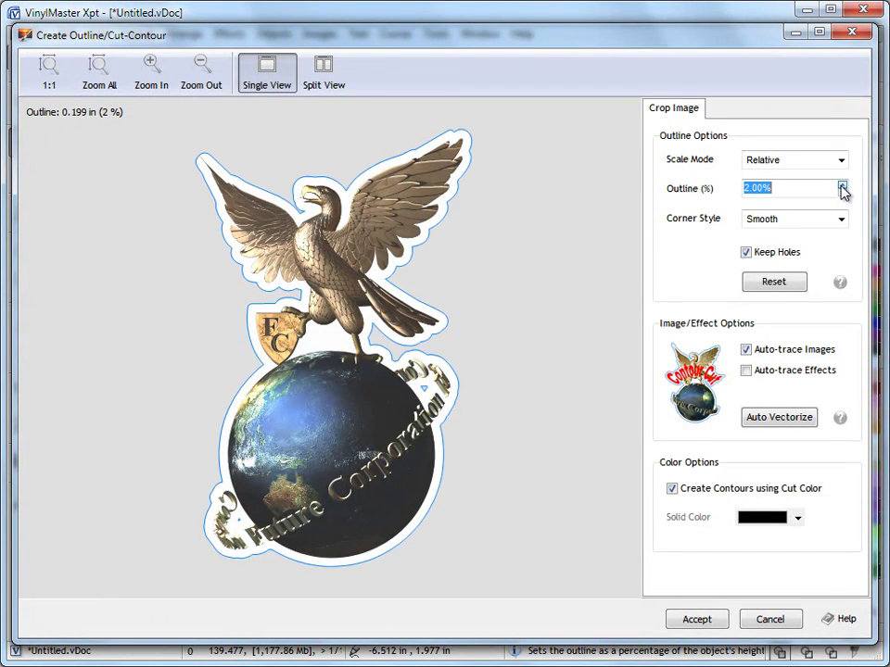
left_click(842, 184)
left_click(841, 184)
left_click(842, 184)
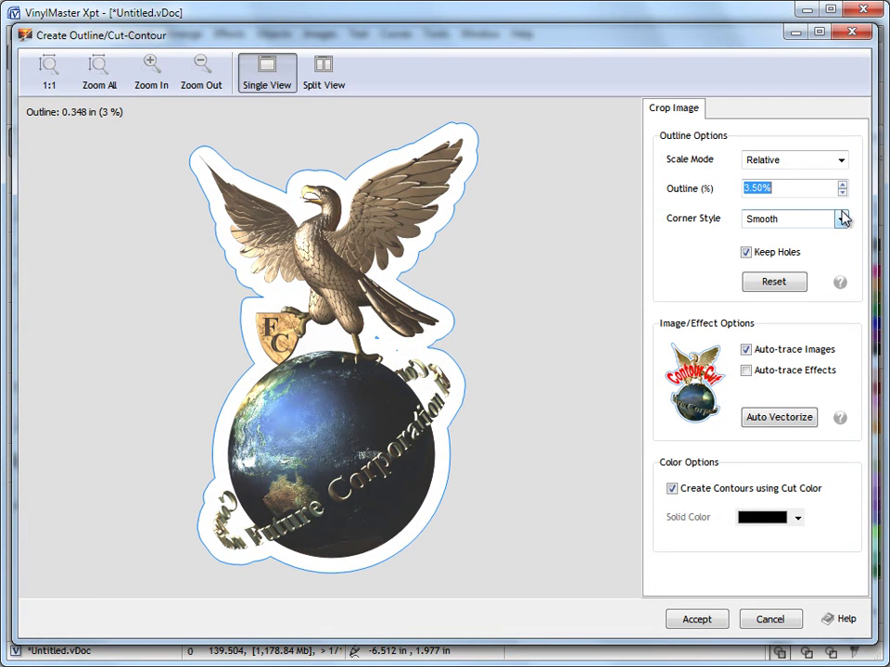
left_click(841, 218)
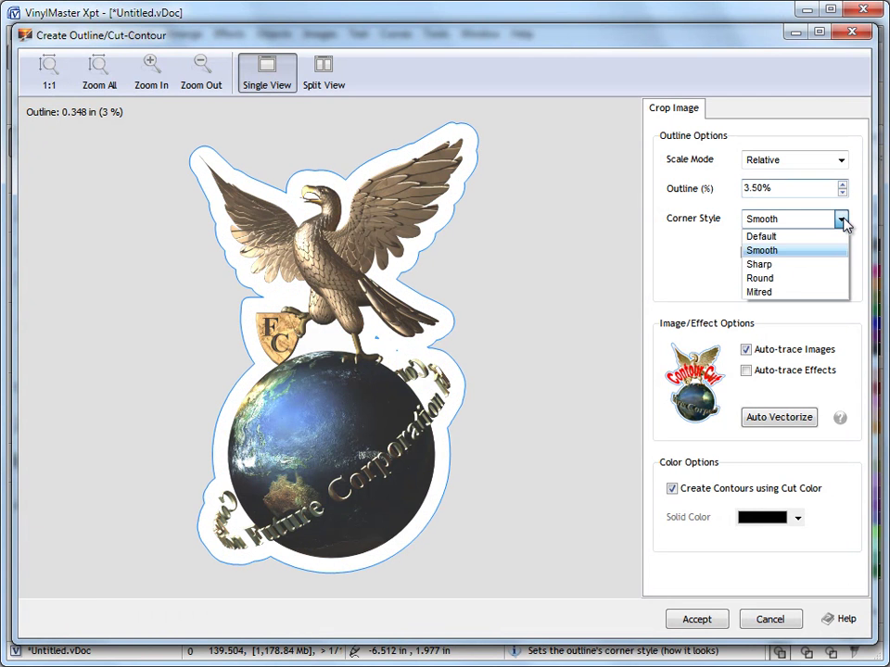
left_click(832, 278)
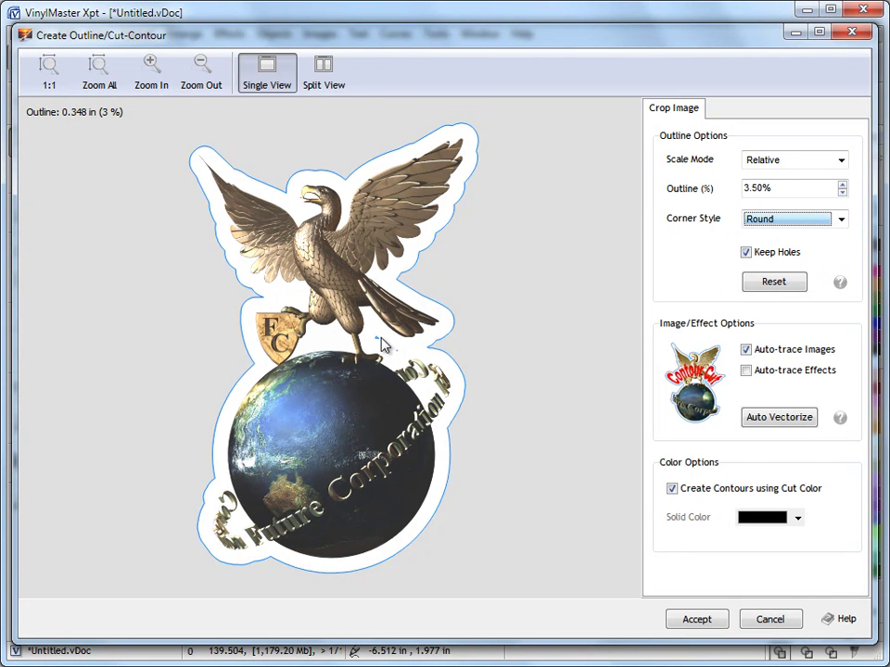
left_click(746, 255)
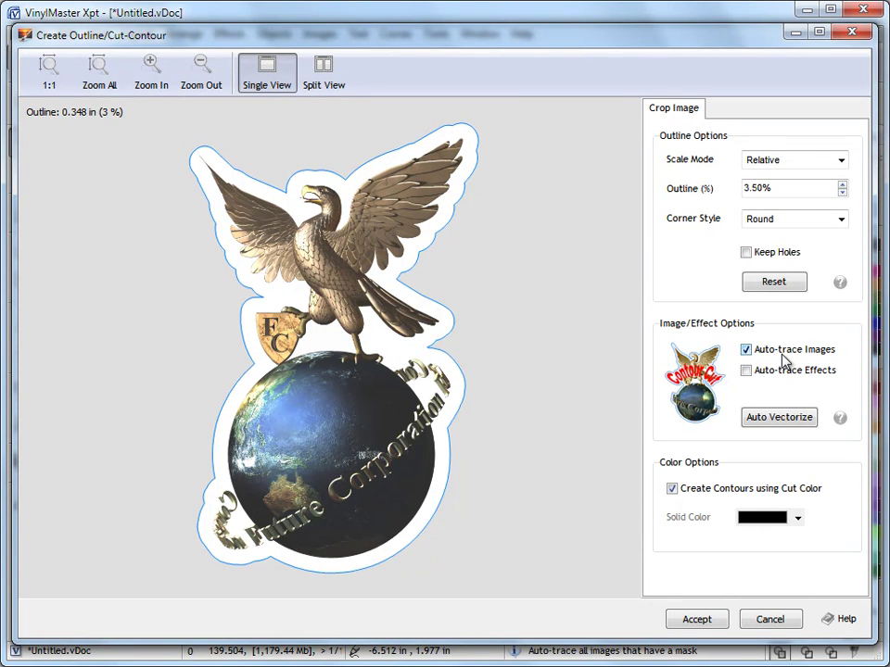
Apply the 154-node dashed contour to the eagle-on-globe image, then select page 2's Contour Cutting text
left_click(707, 622)
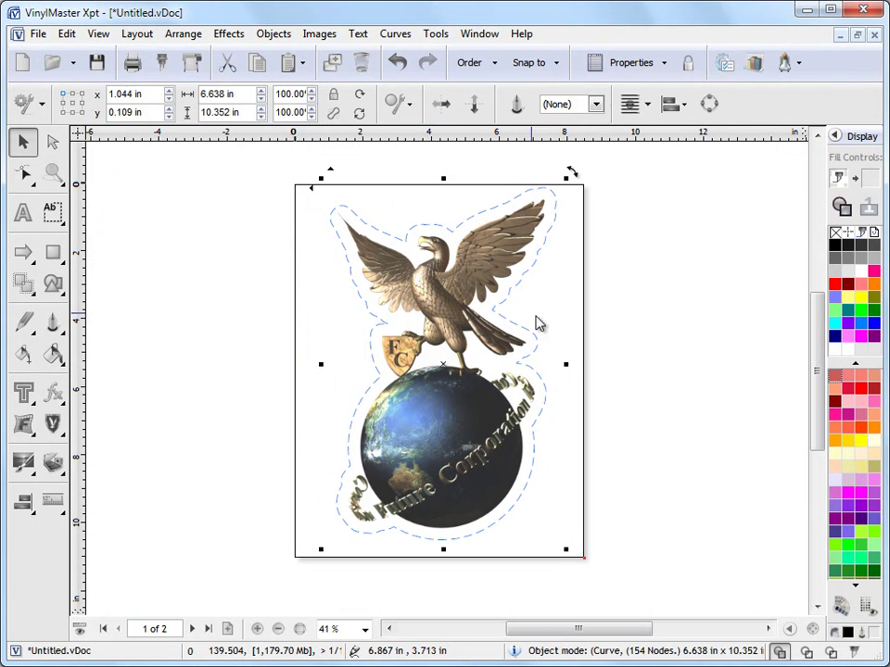
left_click(666, 356)
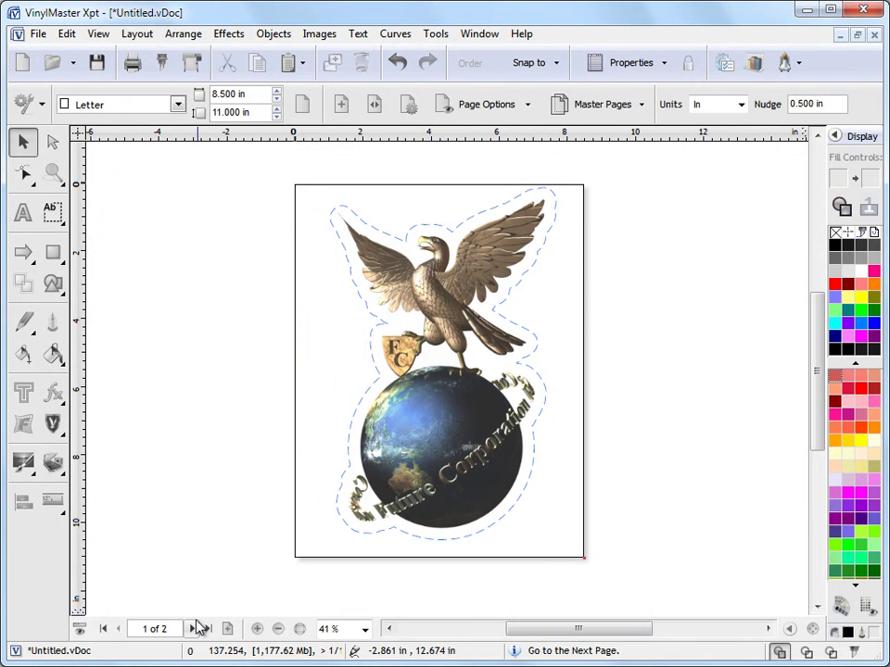
left_click(192, 629)
left_click(523, 253)
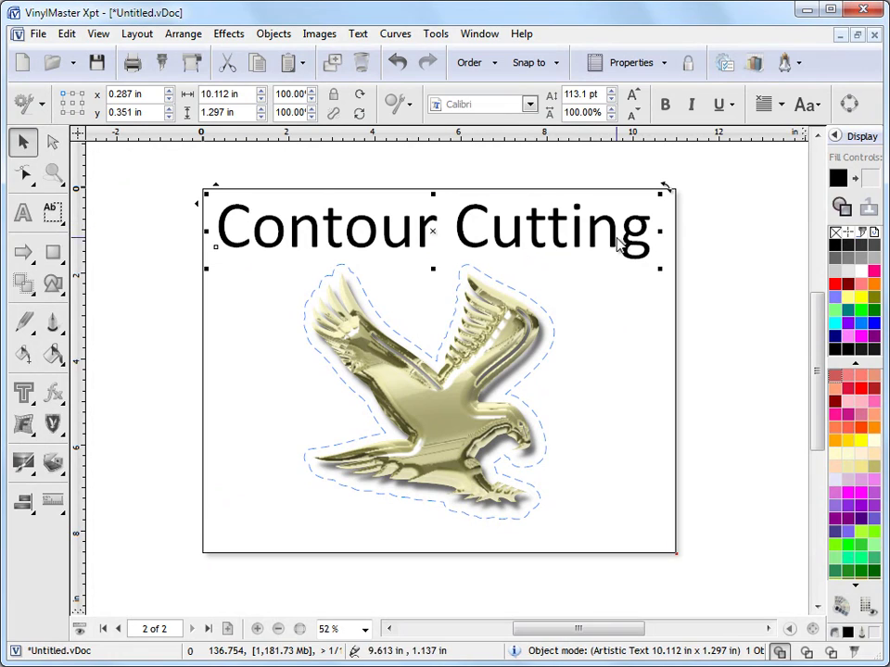
left_click(44, 292)
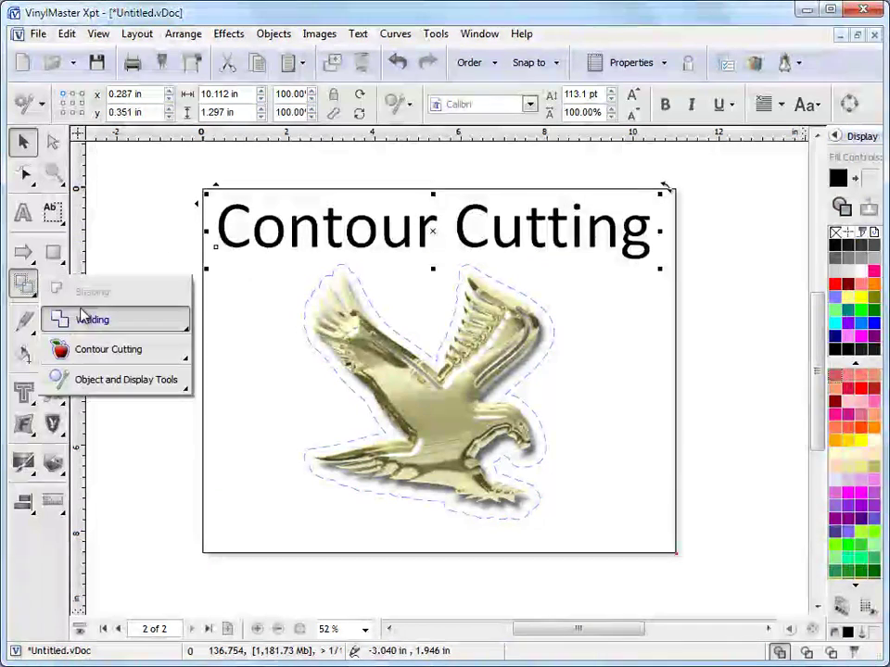
Start a contour cut on the Contour Cutting text at 6.50% outline with Keep Holes off
mouse_move(163, 363)
left_click(255, 358)
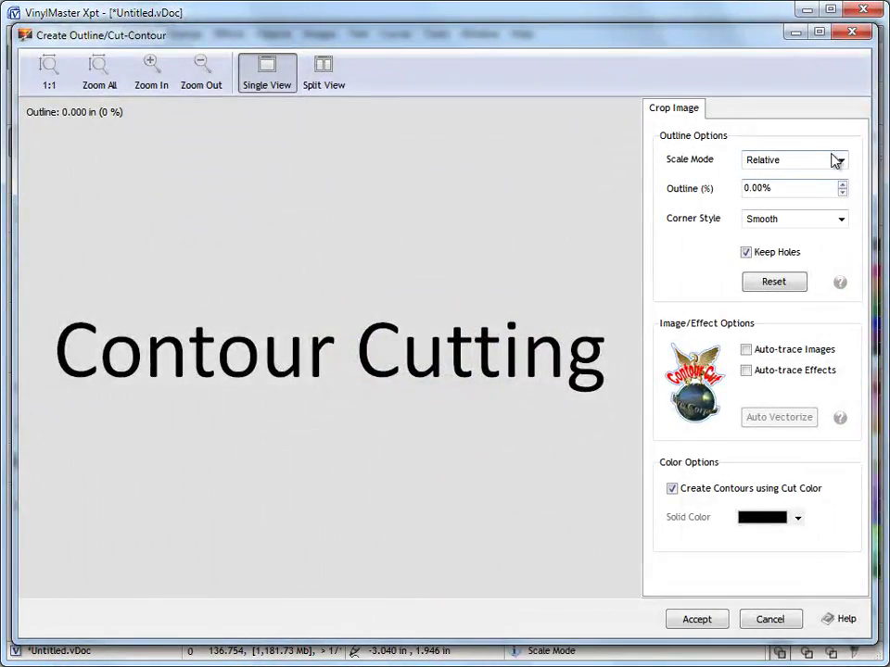
left_click(842, 185)
left_click(842, 185)
left_click(842, 186)
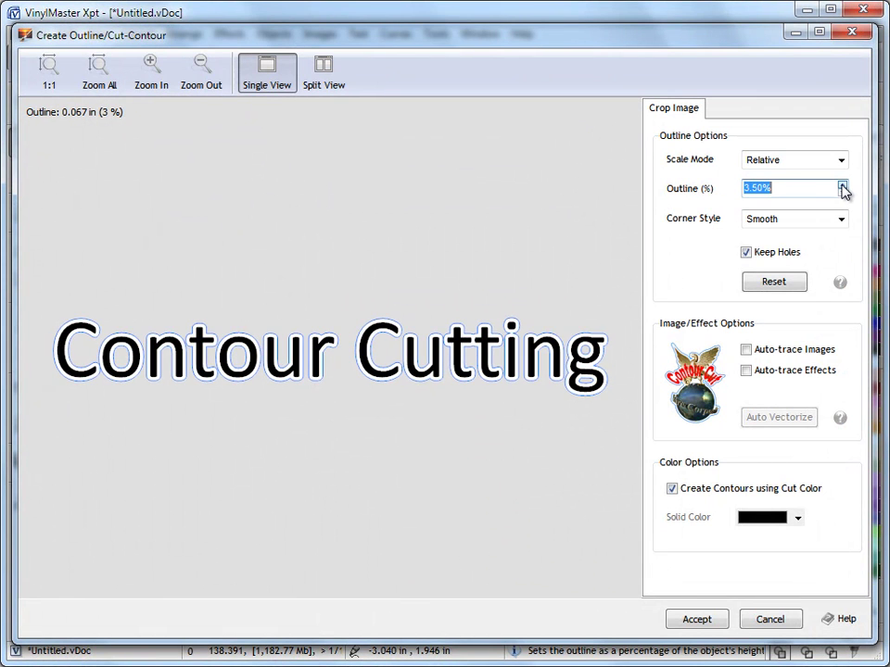
left_click(842, 186)
left_click(842, 186)
left_click(842, 185)
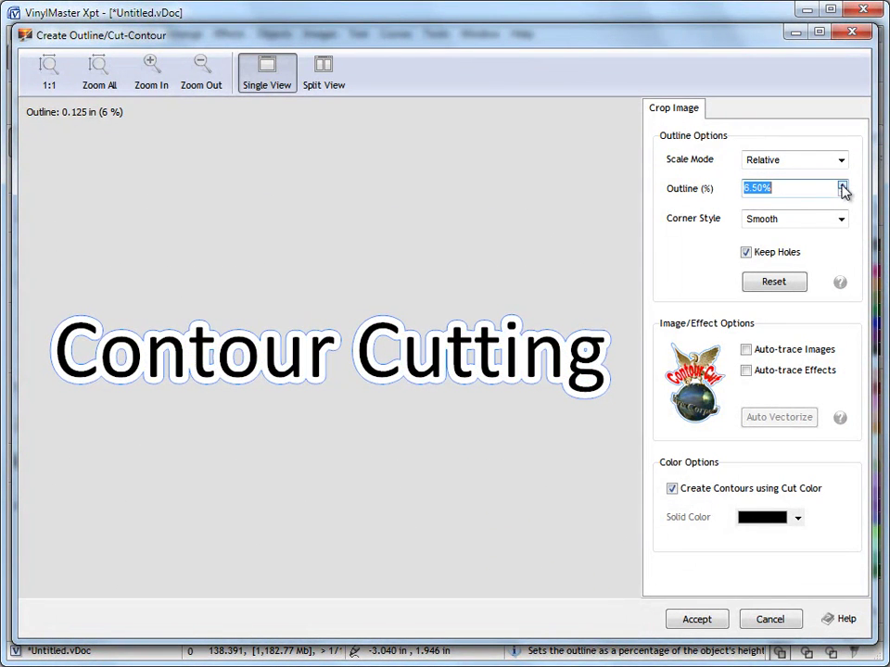
left_click(792, 257)
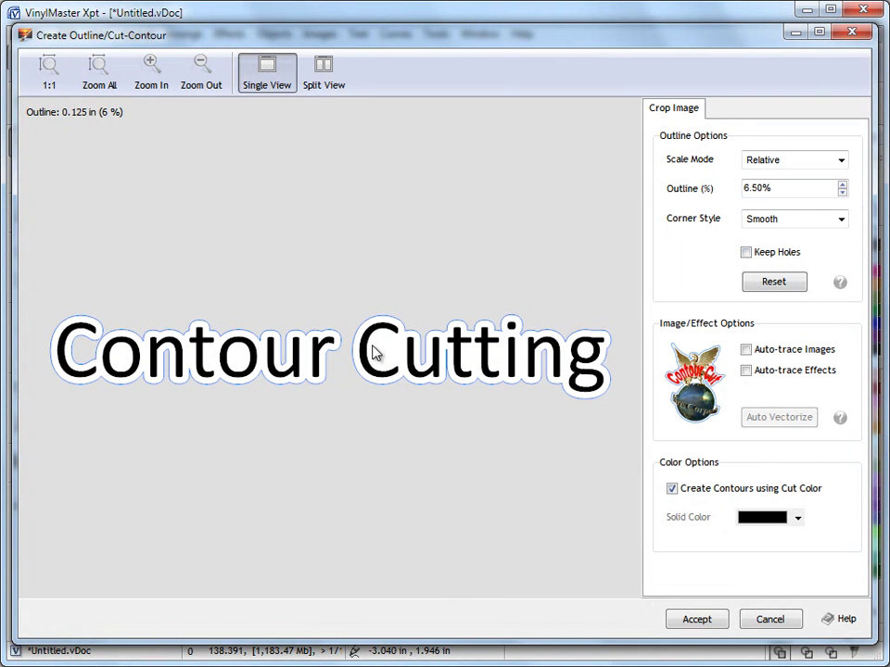
left_click(793, 253)
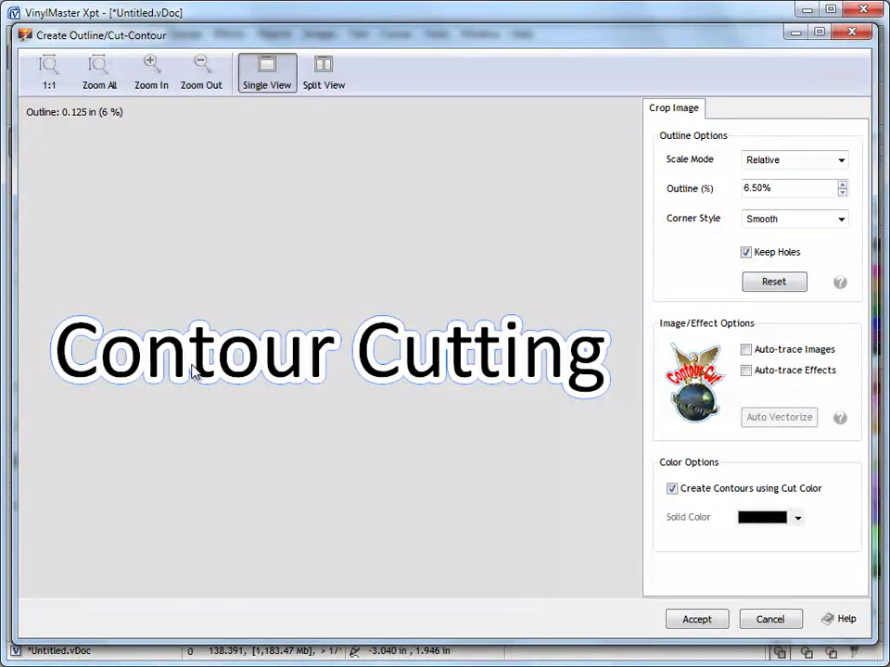
left_click(782, 254)
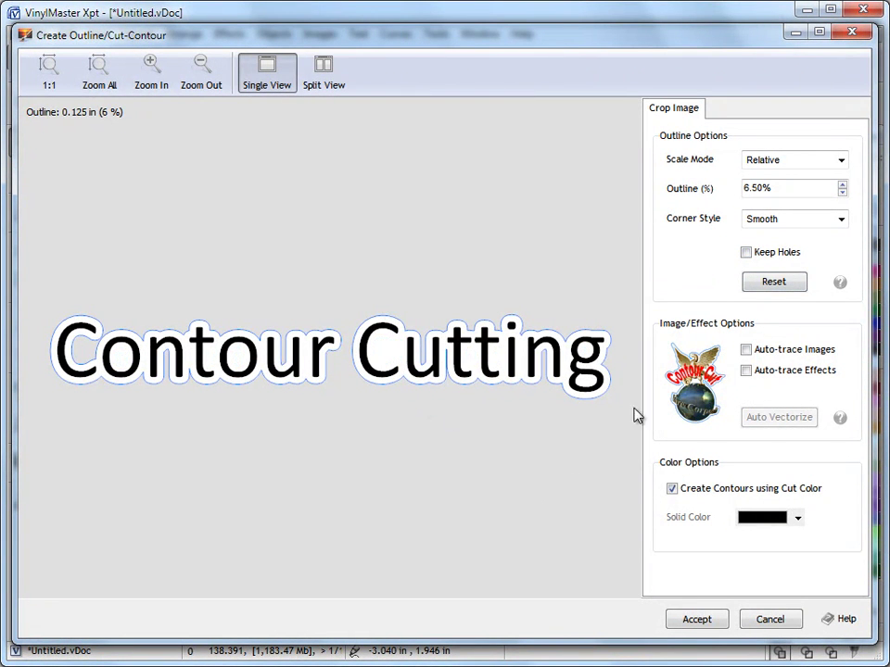
Raise the text's outline offset to 9.50% and apply the dashed contour cut
left_click(841, 184)
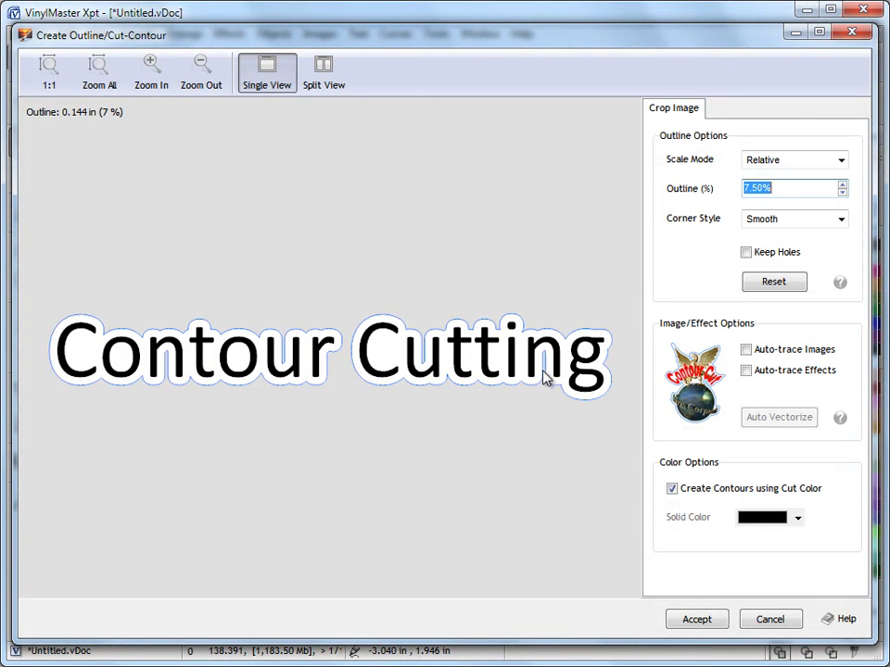
left_click(842, 184)
left_click(842, 184)
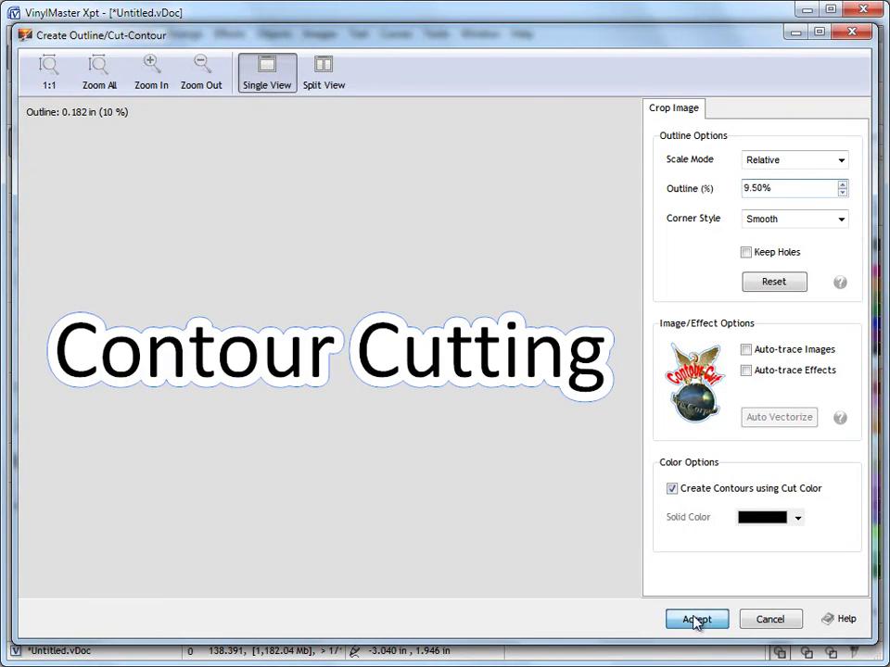
left_click(697, 620)
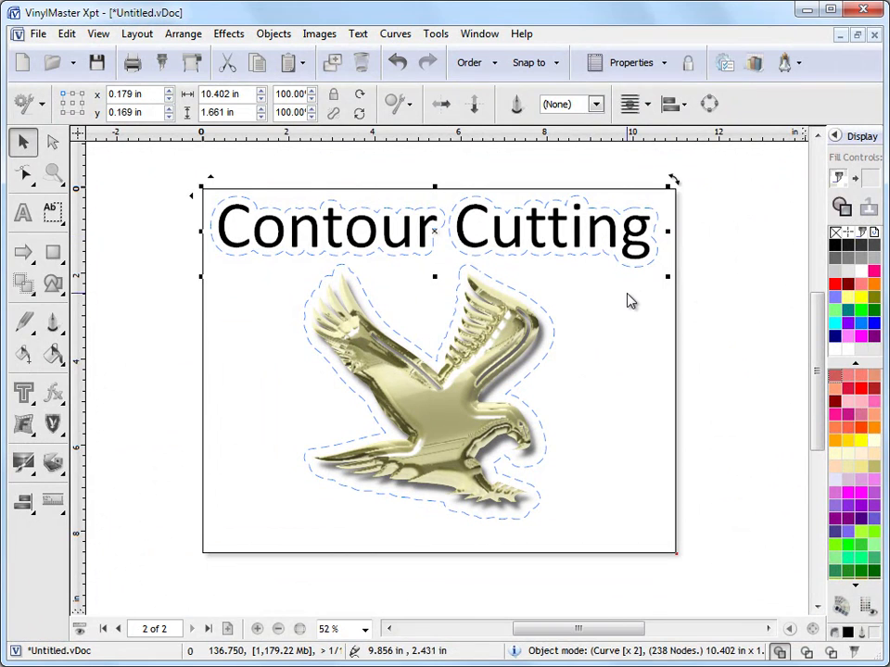
left_click(654, 306)
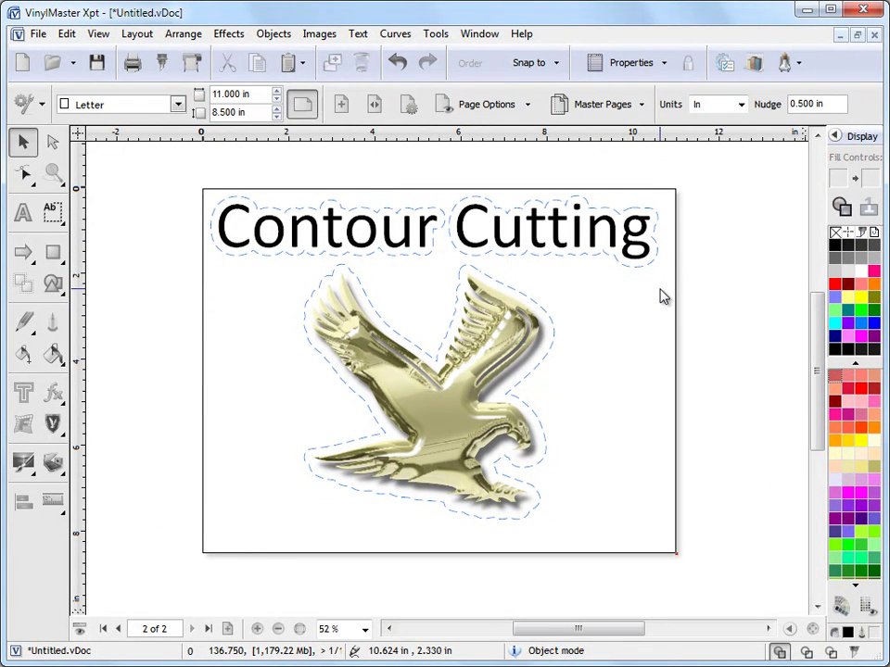